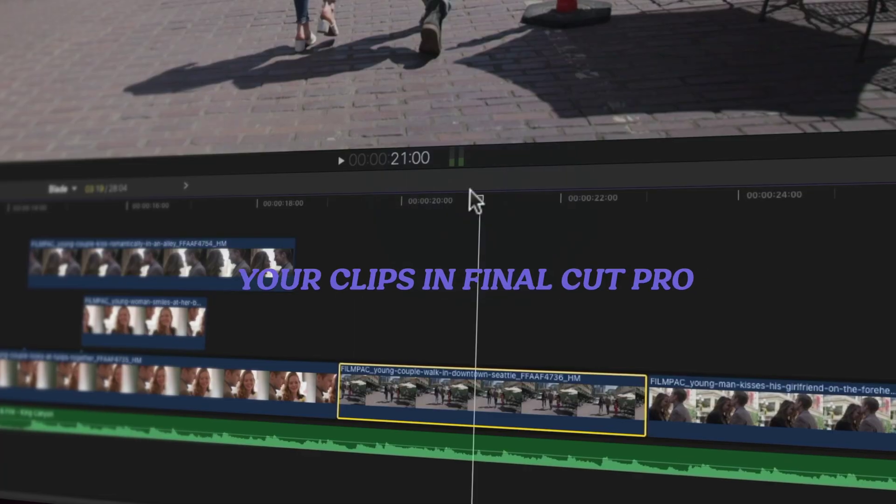
Step: Blade the walk-in-downtown-seattle clip in the primary storyline into two pieces
left_click(490, 396)
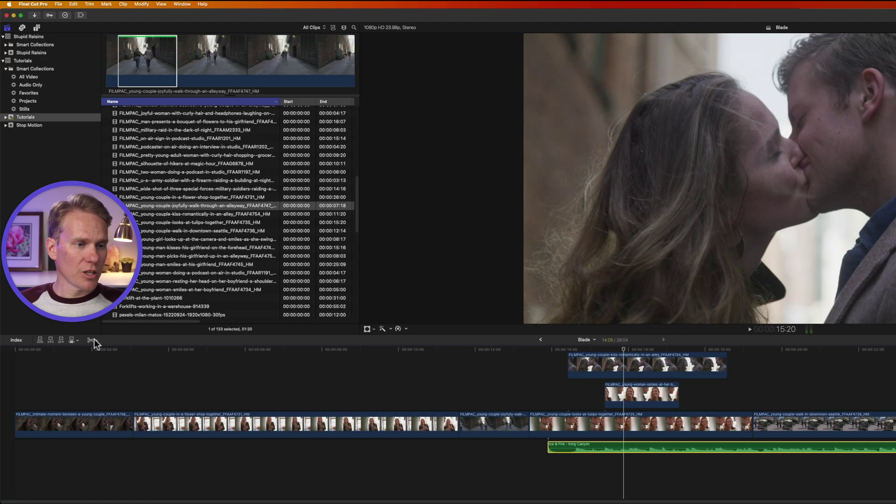
Step: Alternate between the Blade (B) and Select (A) tools several times, ending on Select
left_click(92, 339)
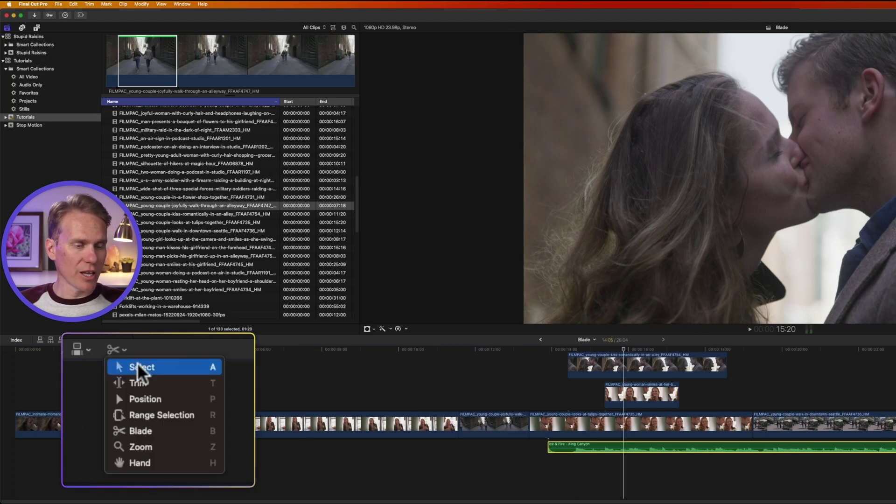
key("Escape")
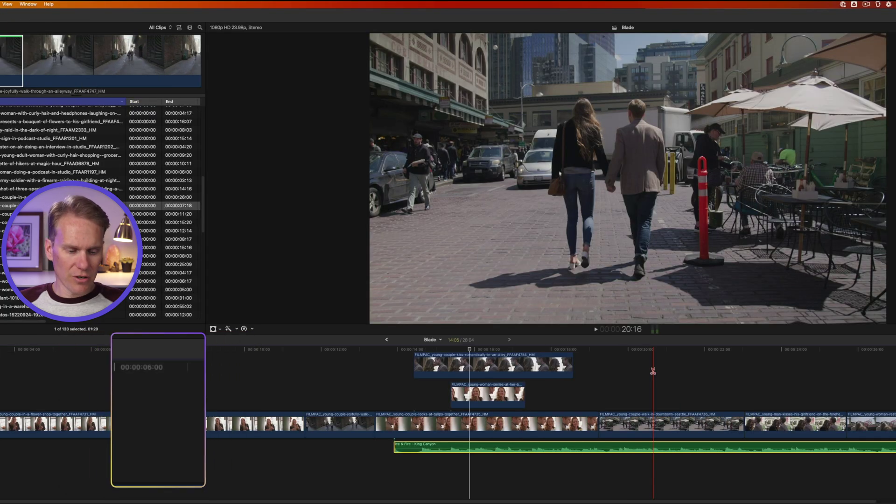
key("a")
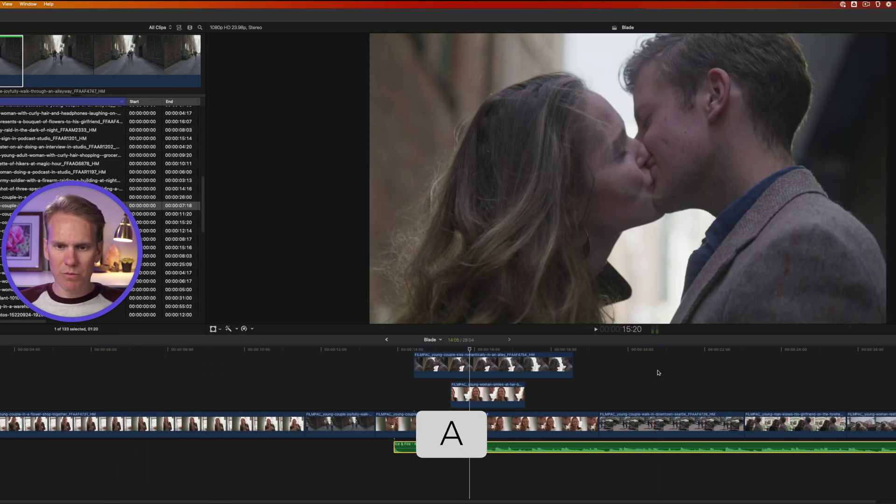
key("b")
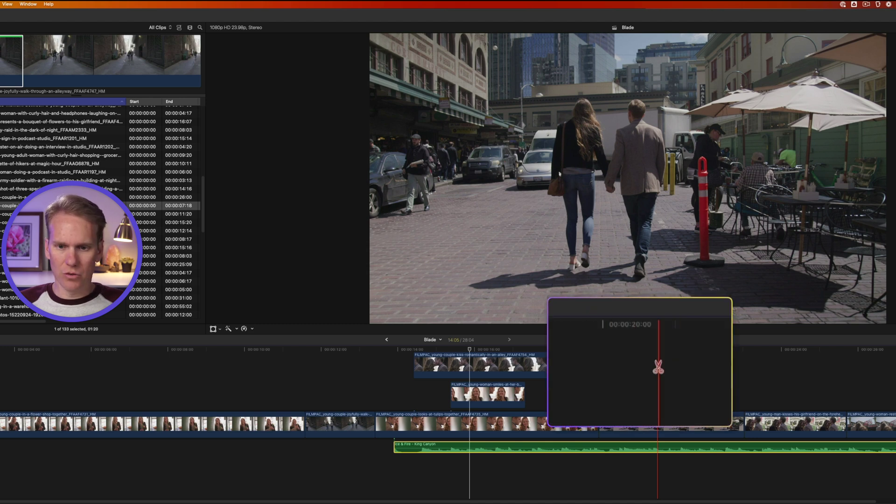
key("a")
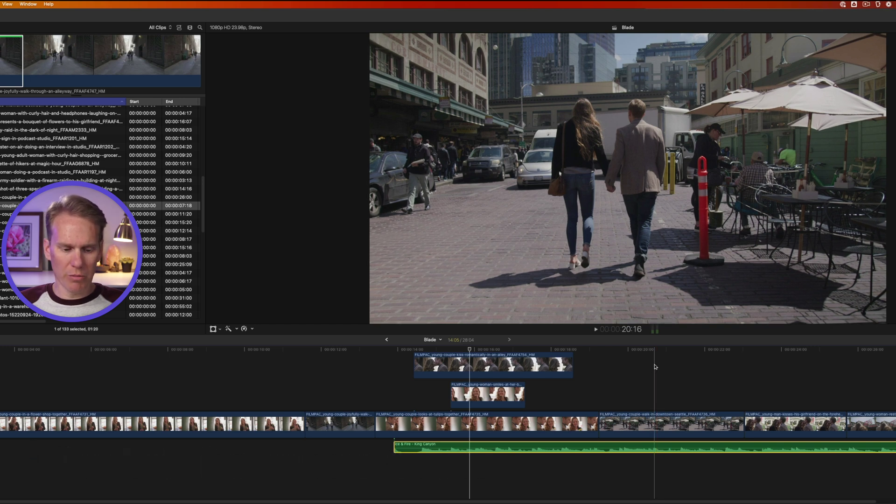
key("b")
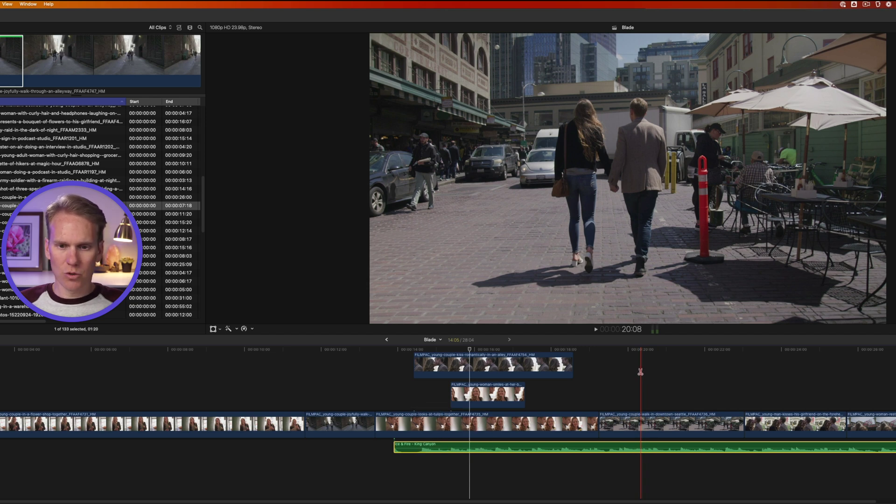
key("a")
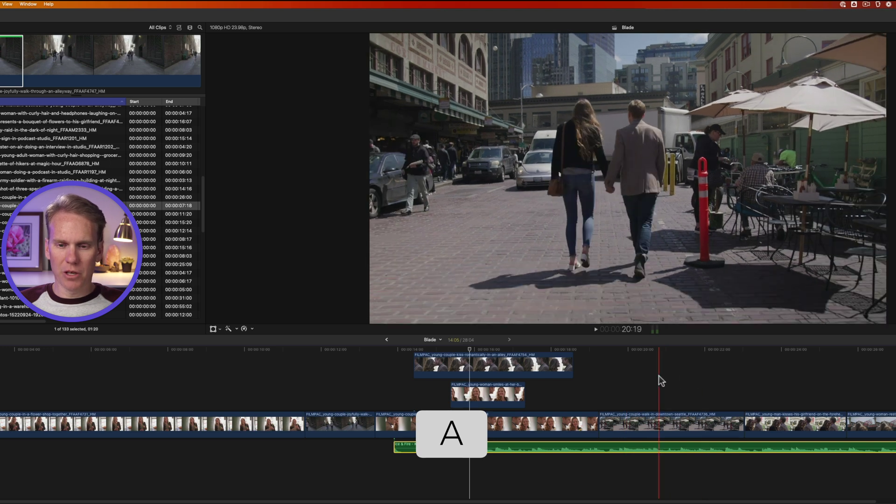
Step: Select the downtown Seattle clip, cycle Blade and Select, then switch to the Trim tool
left_click(639, 422)
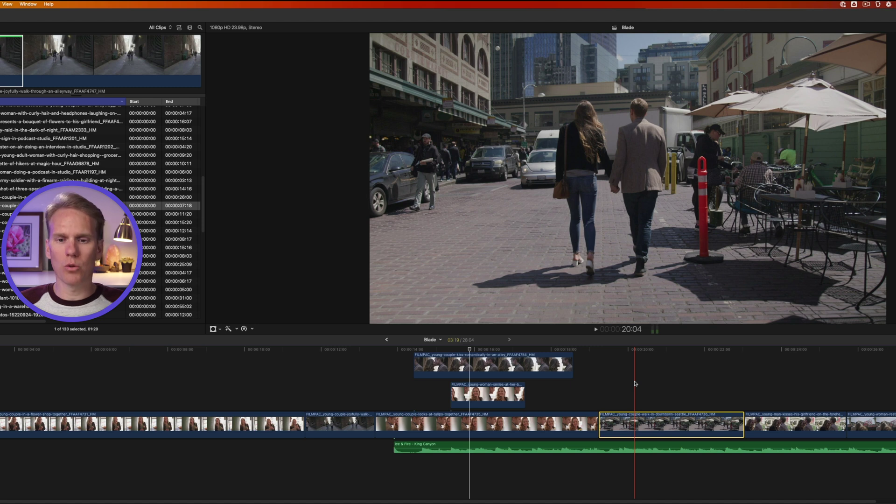
key("b")
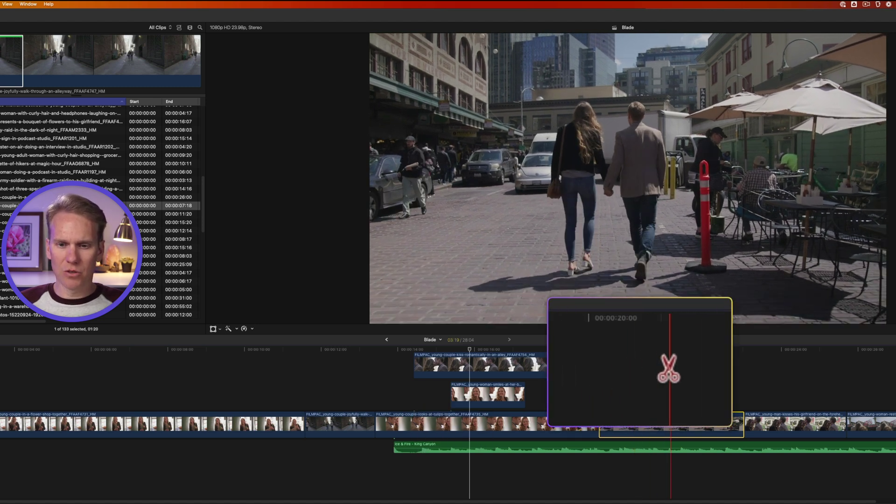
key("a")
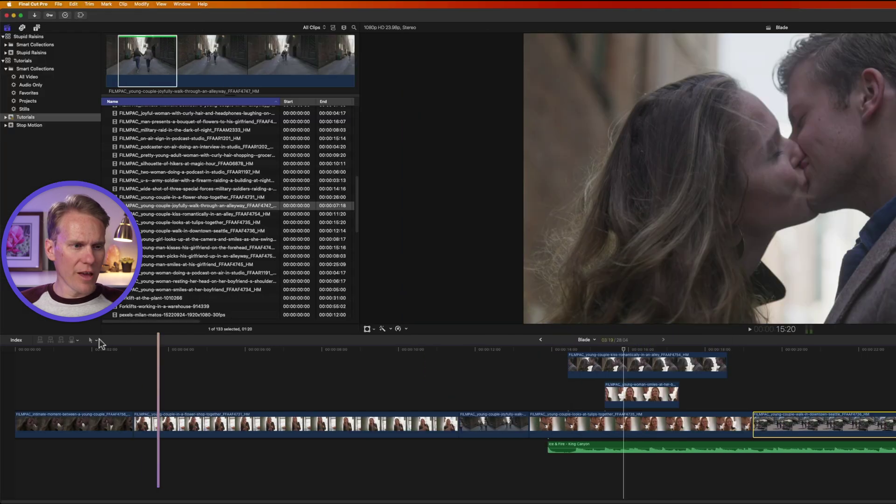
left_click(99, 339)
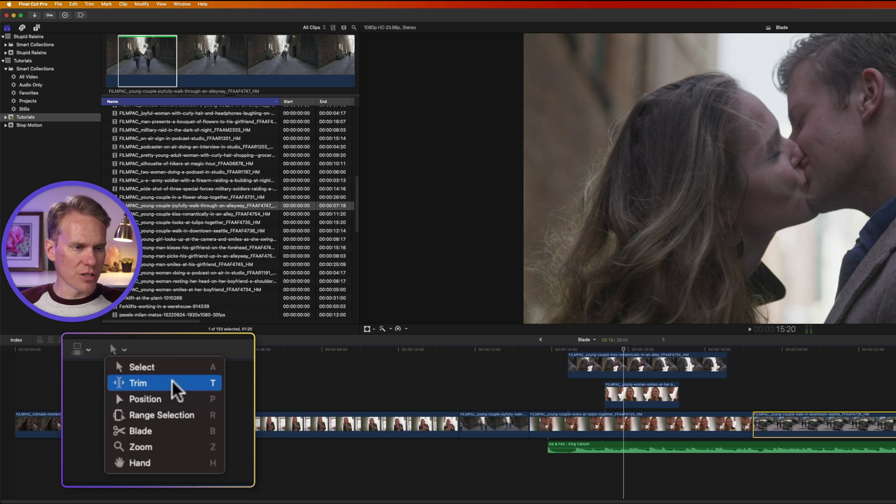
left_click(793, 372)
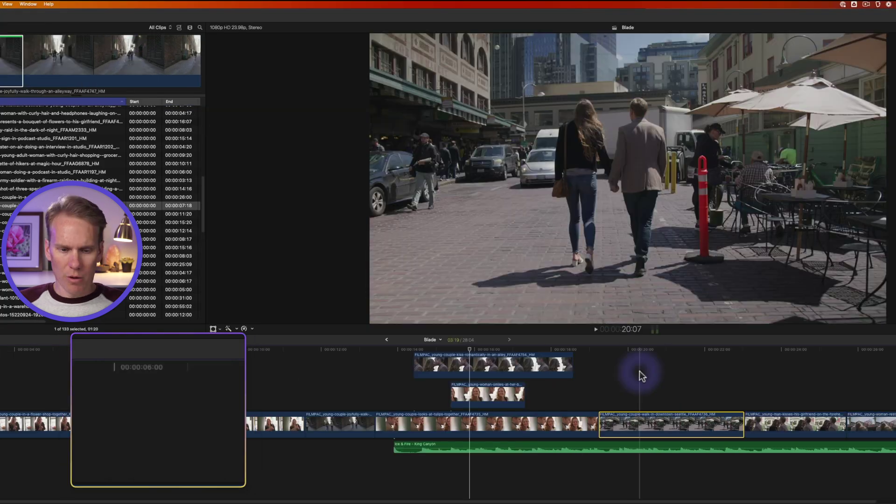
key("t")
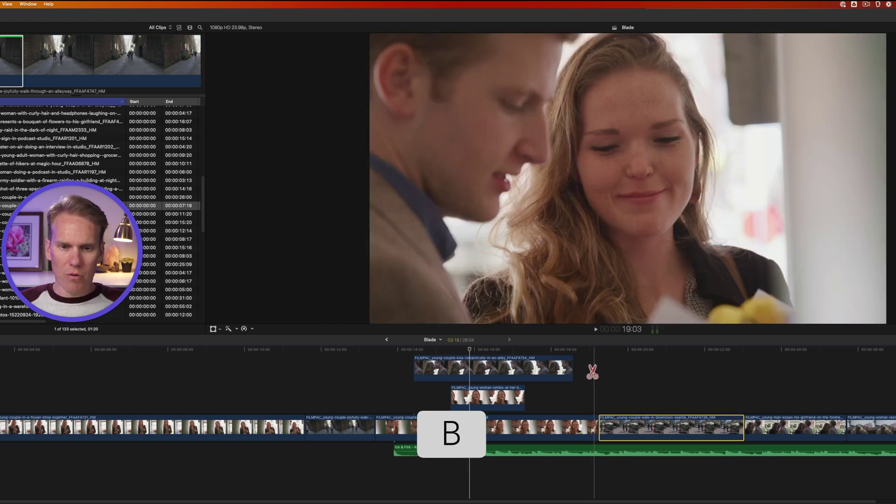
Step: Blade the downtown clip, select its first piece, and place the playhead over the kiss clip
scroll(537, 364, "up", 1)
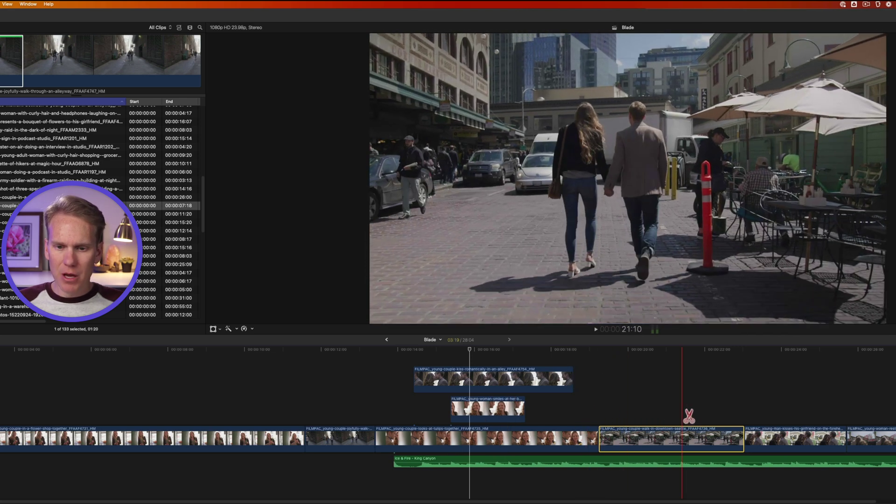
left_click(672, 437)
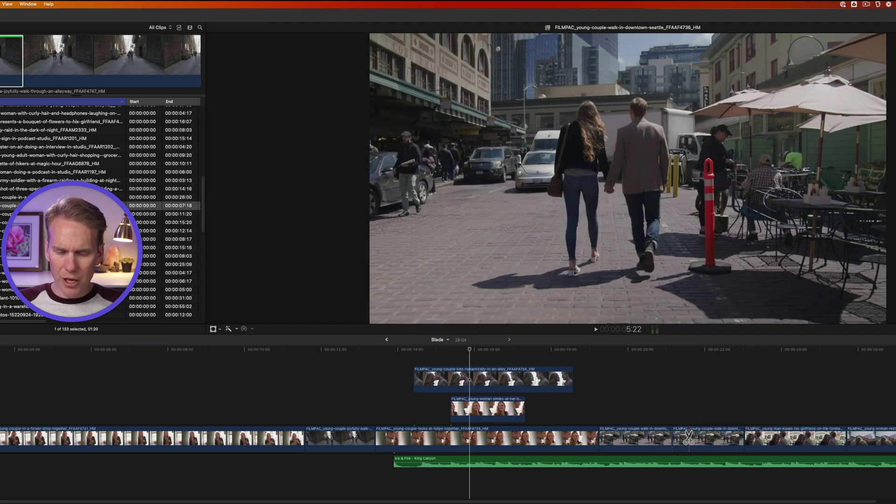
key("s")
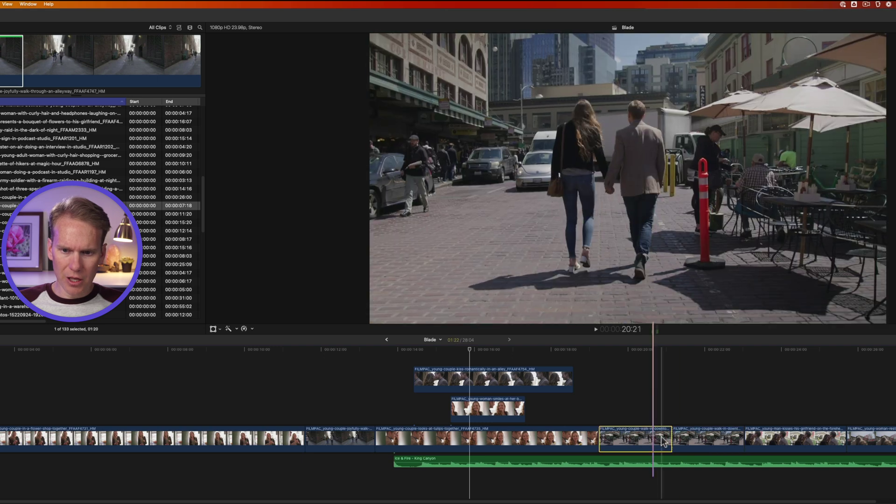
left_click(698, 418)
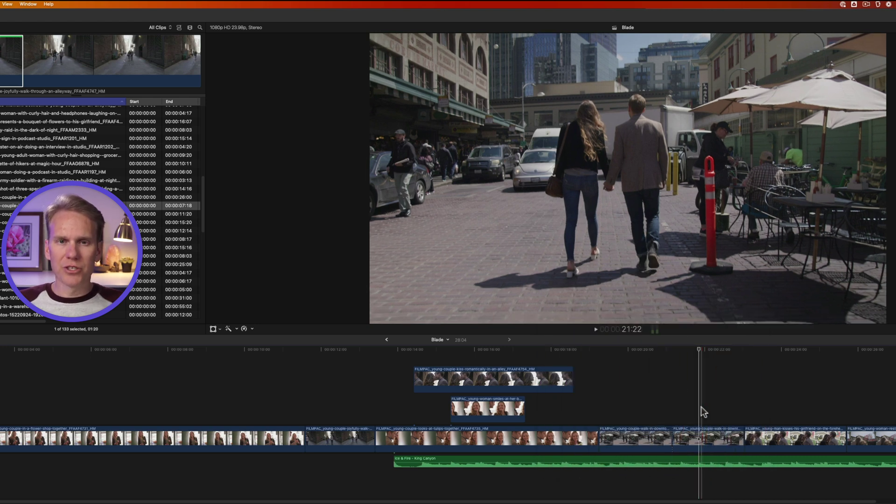
left_click(498, 357)
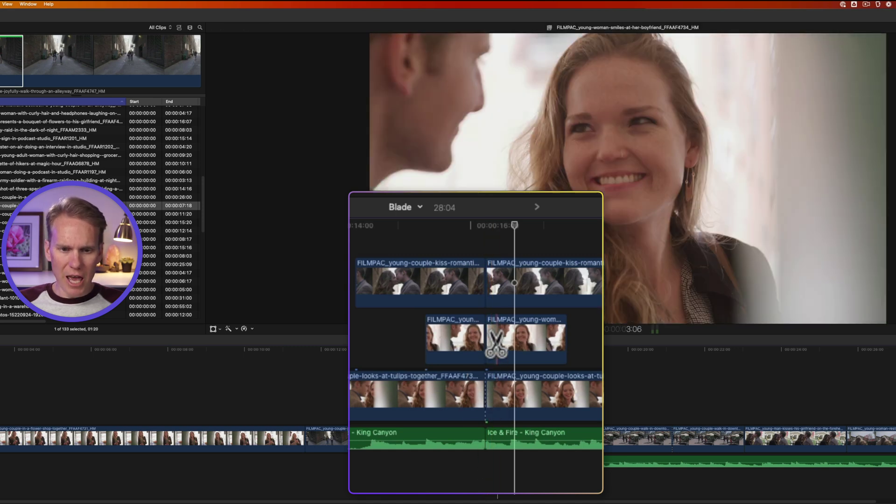
Step: Select the cut pieces and the downtown clip, then drag the playhead to 21:00
left_click(500, 281)
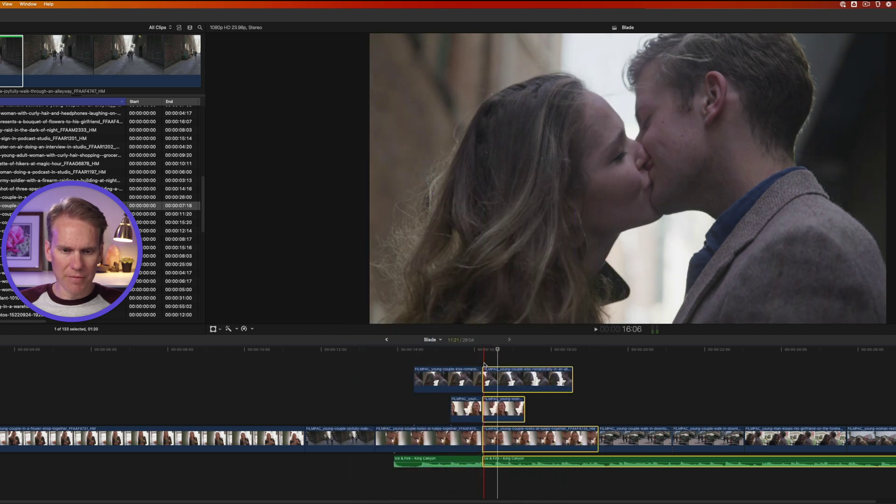
left_click(672, 439)
left_click_drag(673, 349, 668, 351)
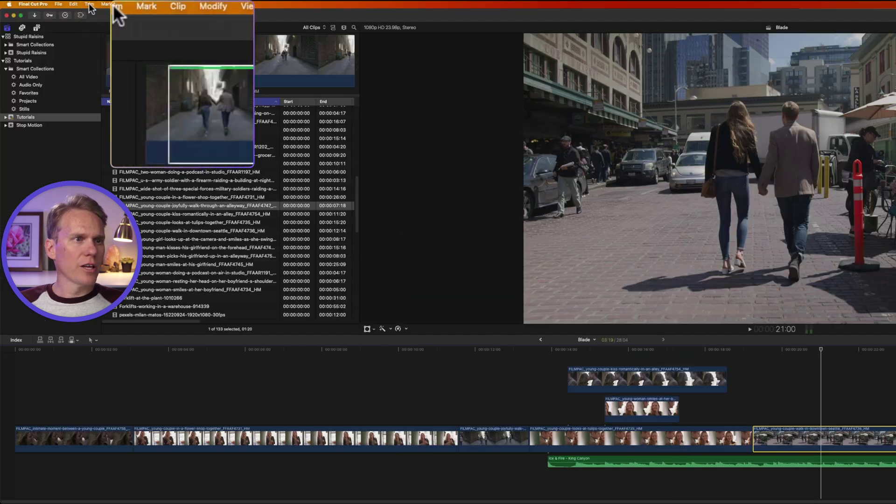
Step: Split the clip at the playhead with Command-B, then undo the split
left_click(90, 4)
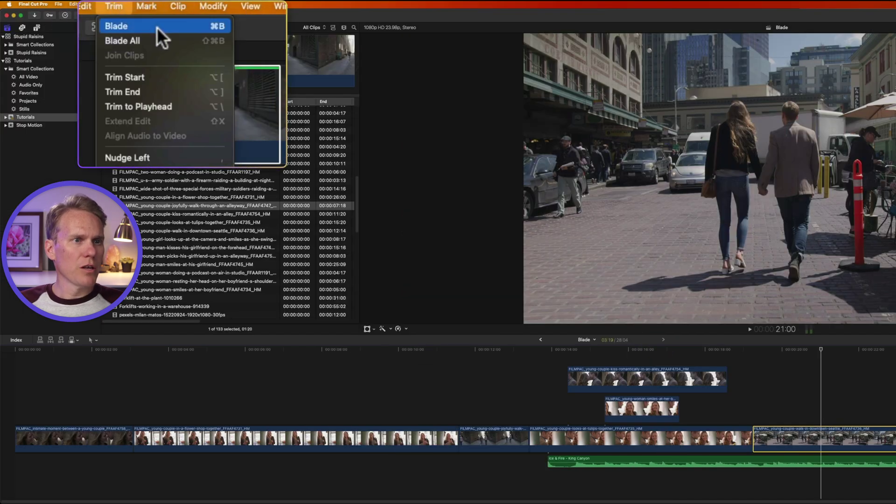
left_click(157, 28)
key("super+b")
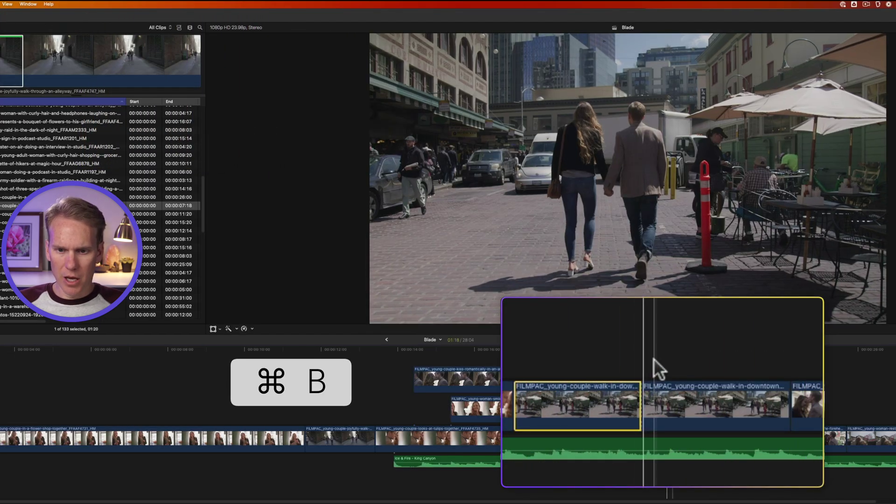
key("super+z")
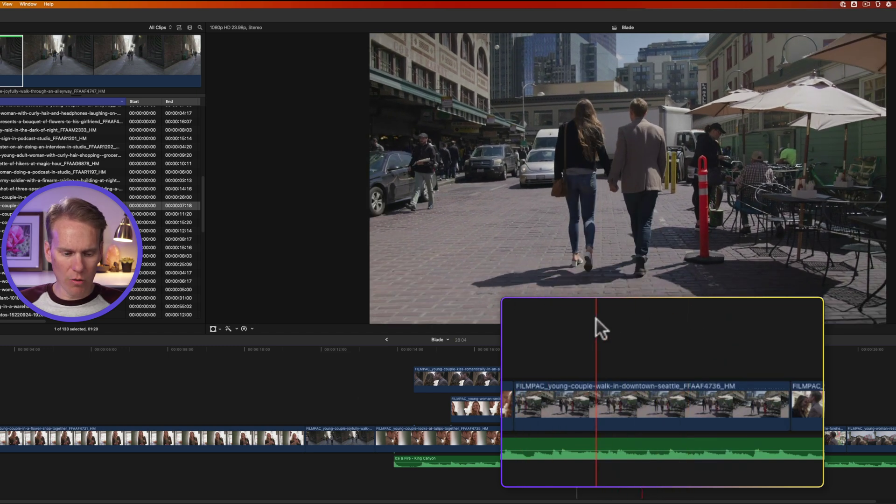
Step: Split at the skimmer and during playback, then cut the kiss and tulips clips together
key("super+b")
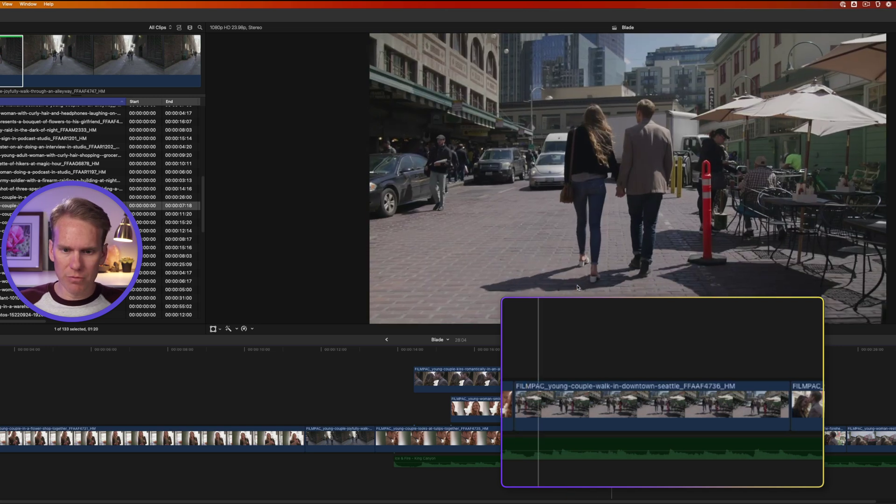
key("super+b")
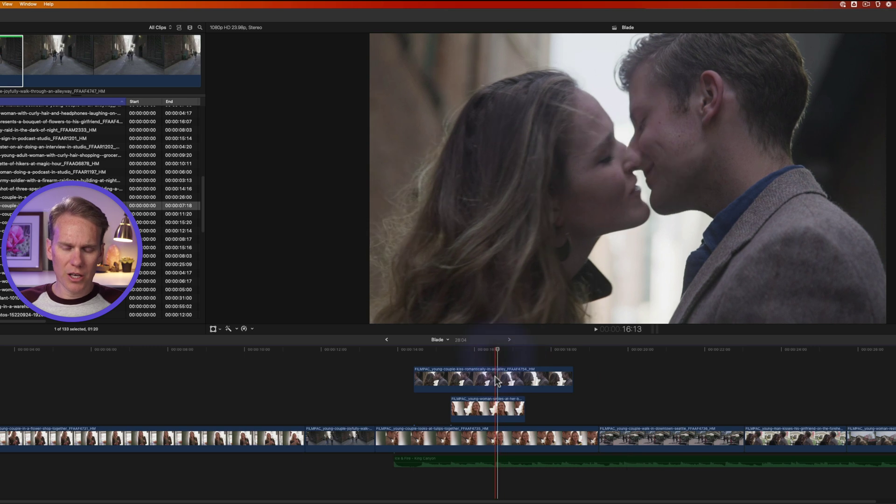
left_click(468, 415)
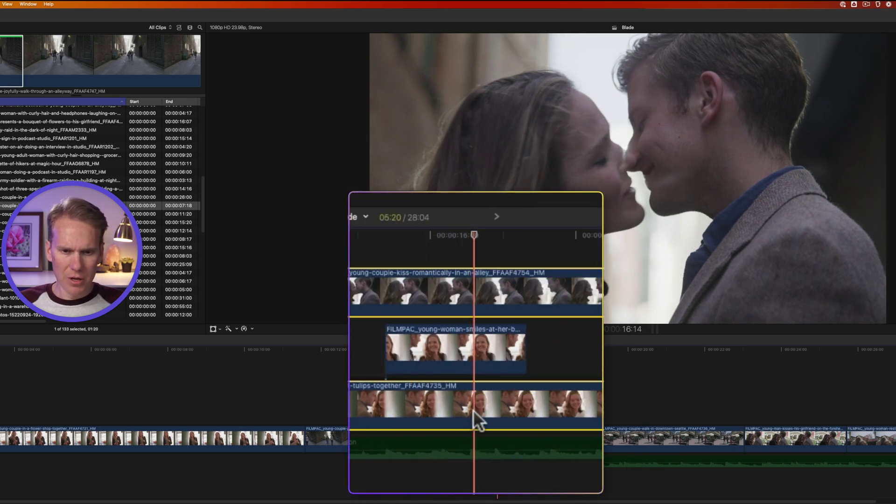
key("super+b")
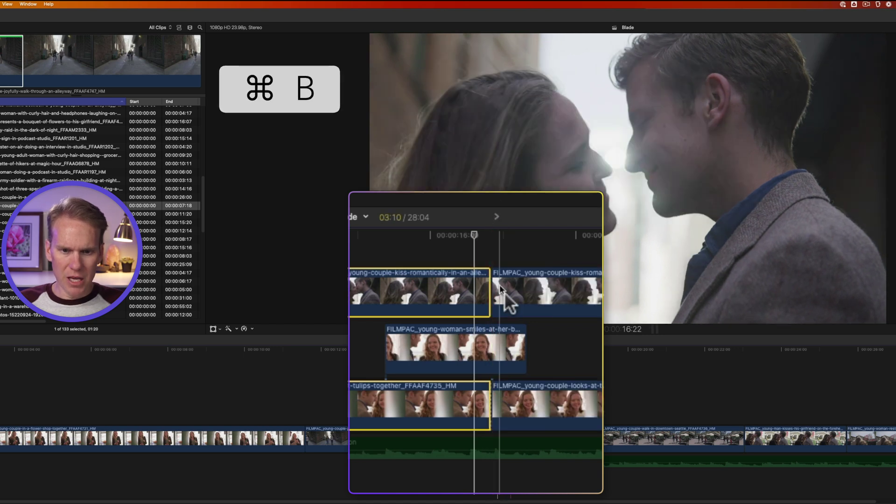
left_click(533, 277)
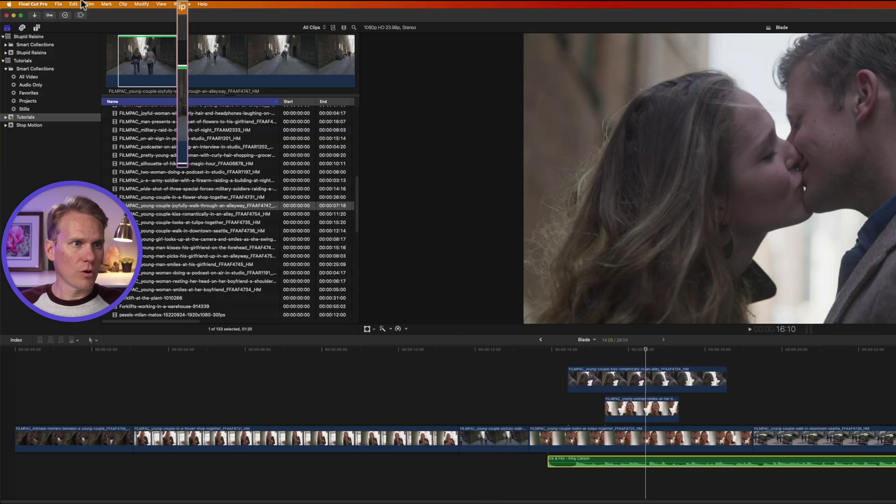
Step: Blade All stacked clips at the playhead and delete the selected right-hand pieces
left_click(93, 4)
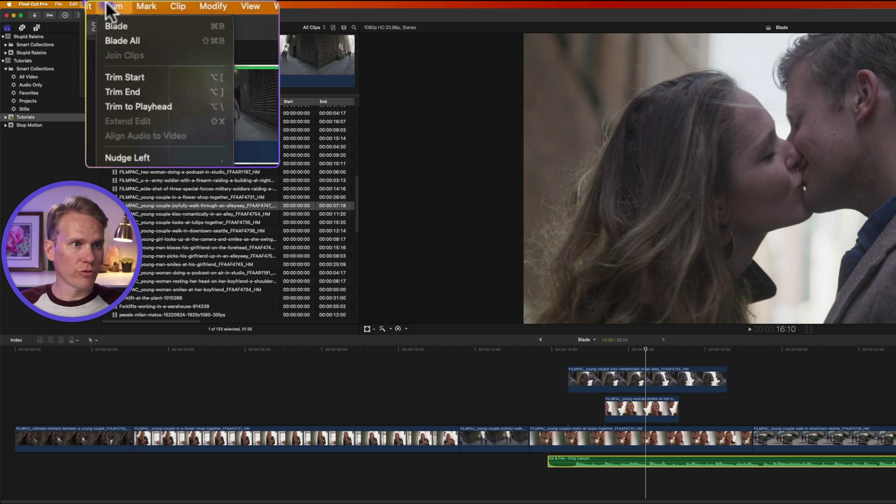
left_click(151, 40)
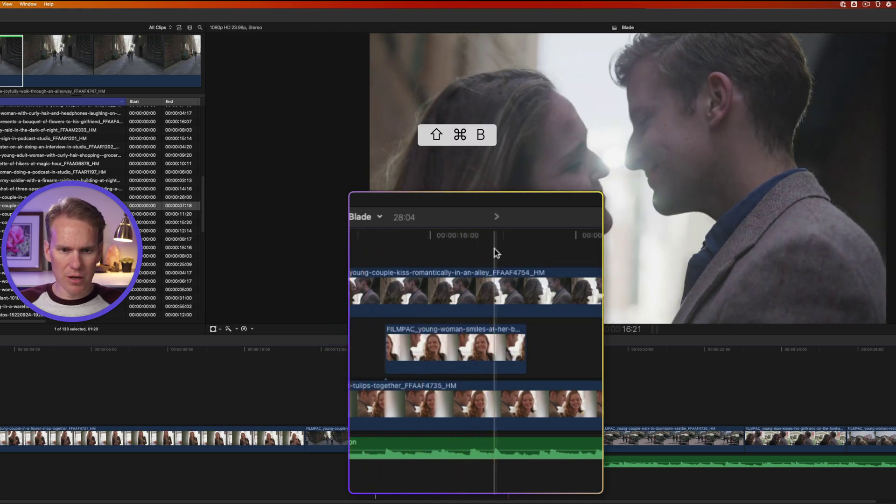
key("shift+super+b")
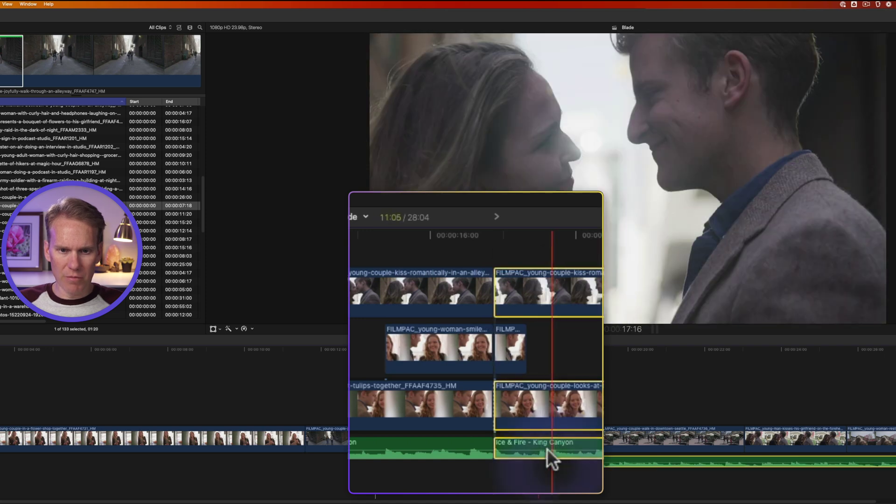
left_click(508, 348, "super")
key("Delete")
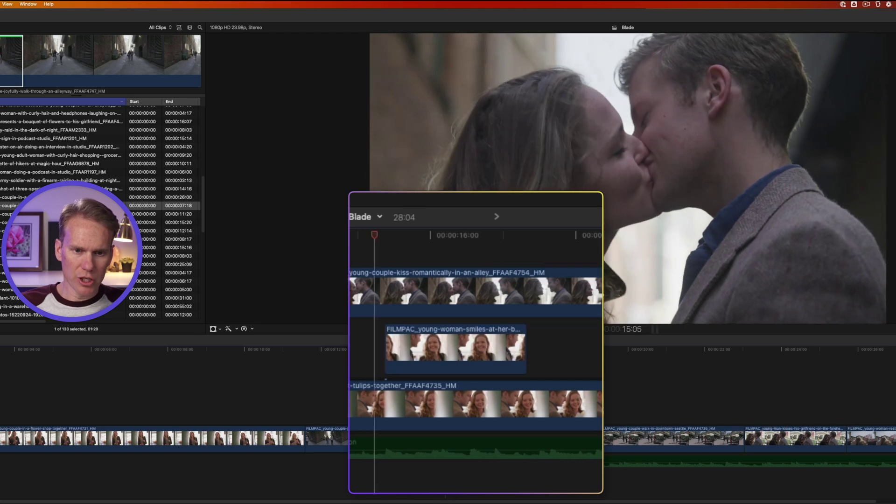
Step: Blade All at several points during playback, then select the pieces in each row near 17:10
key("shift+super+b")
key("shift+super+b")
key("shift+super+b")
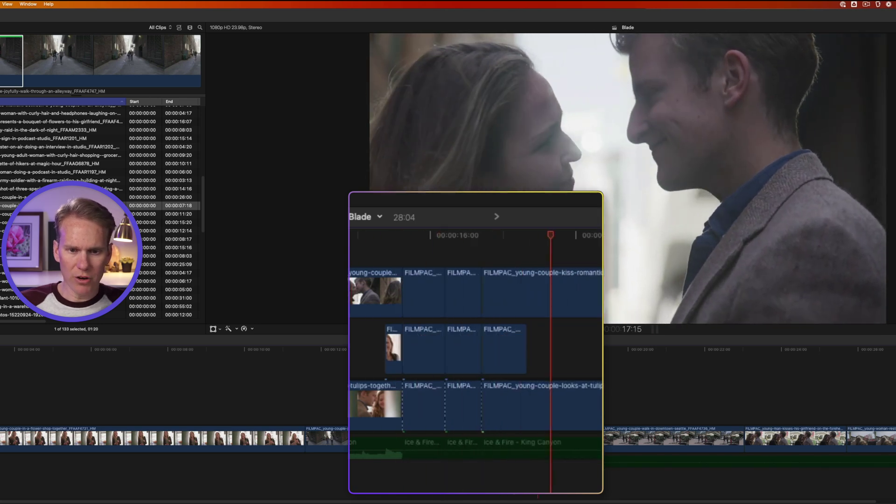
left_click(537, 387)
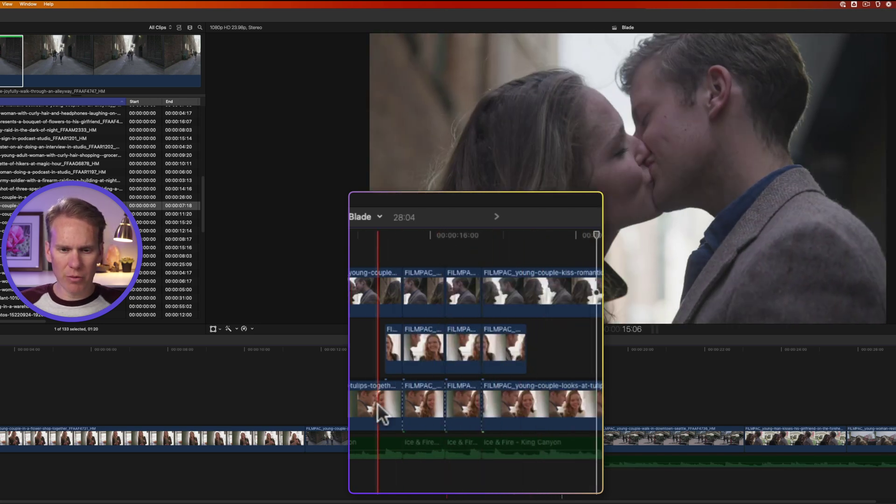
left_click(430, 441)
left_click(460, 399)
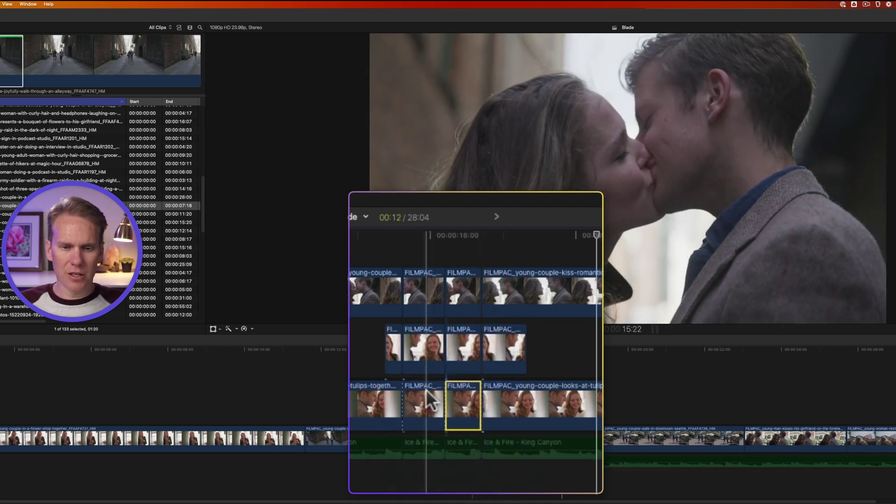
left_click(421, 343)
left_click(470, 289)
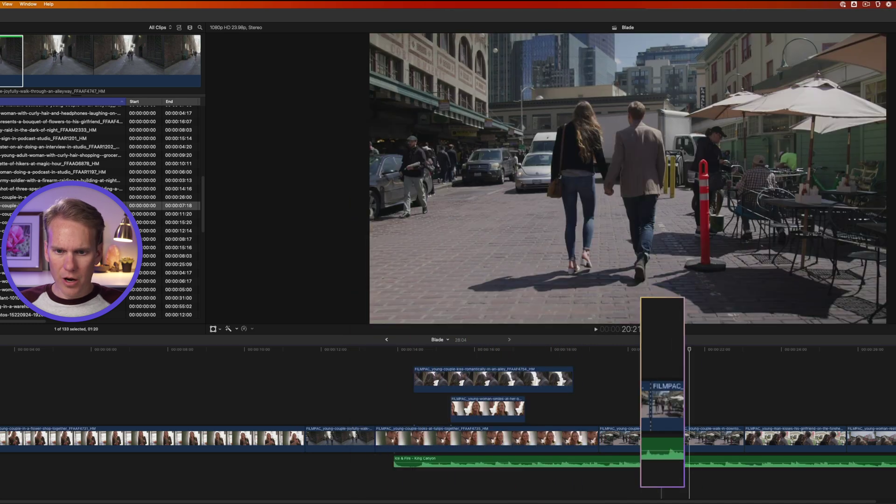
Step: Blade the walk clip, delete the through edit to rejoin it, then split it again near 21:03
left_click(651, 406)
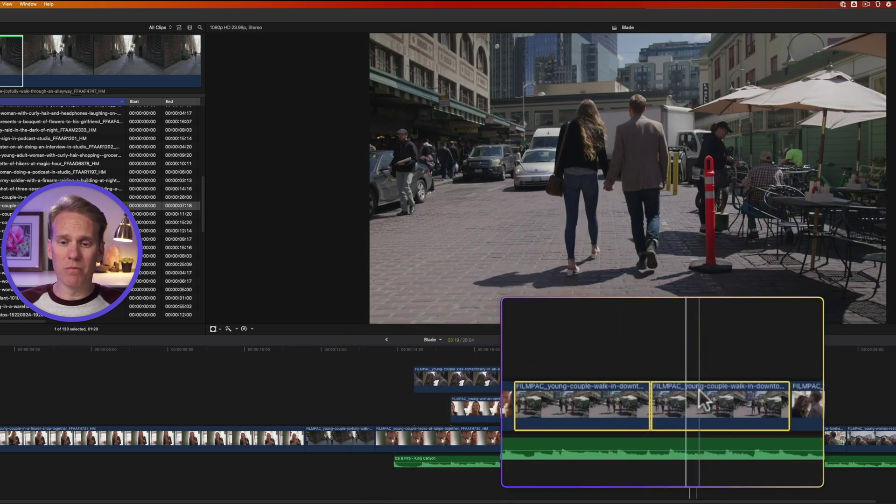
left_click(651, 369)
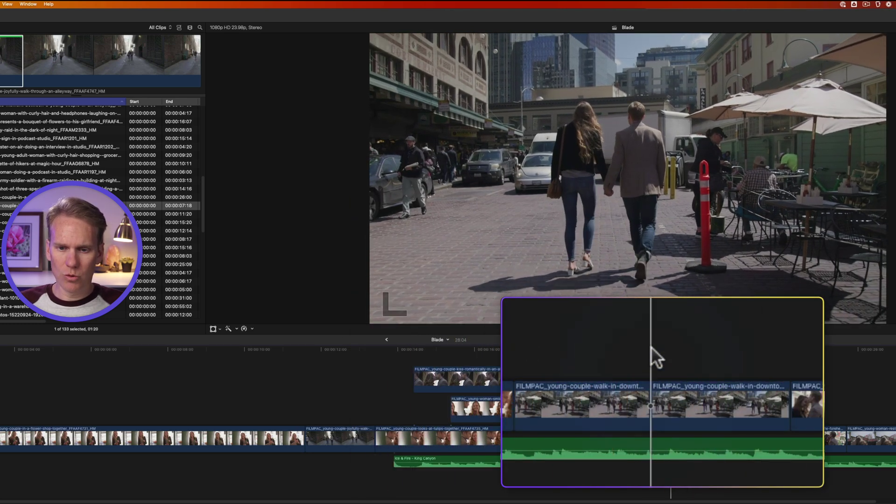
left_click(653, 403)
key("a")
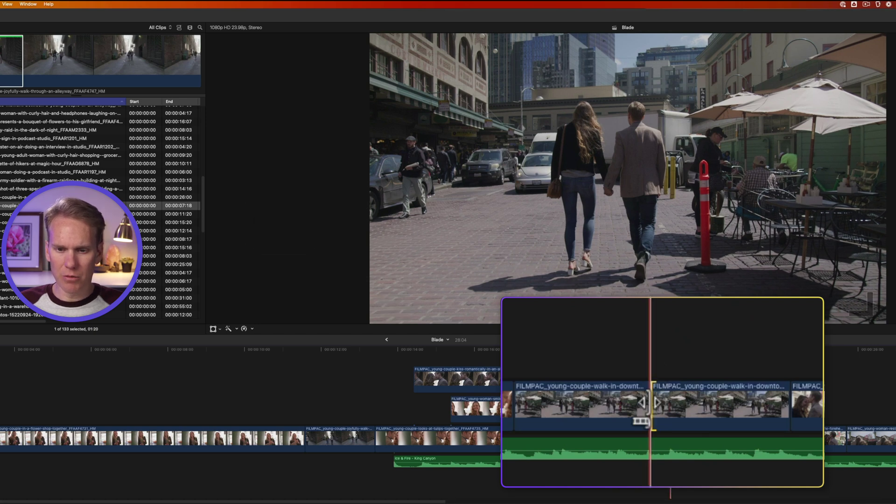
key("BackSpace")
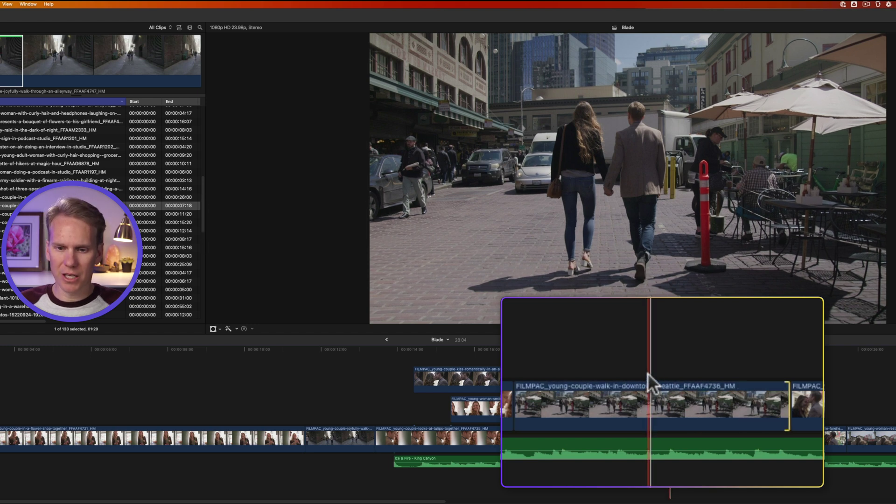
left_click(652, 395)
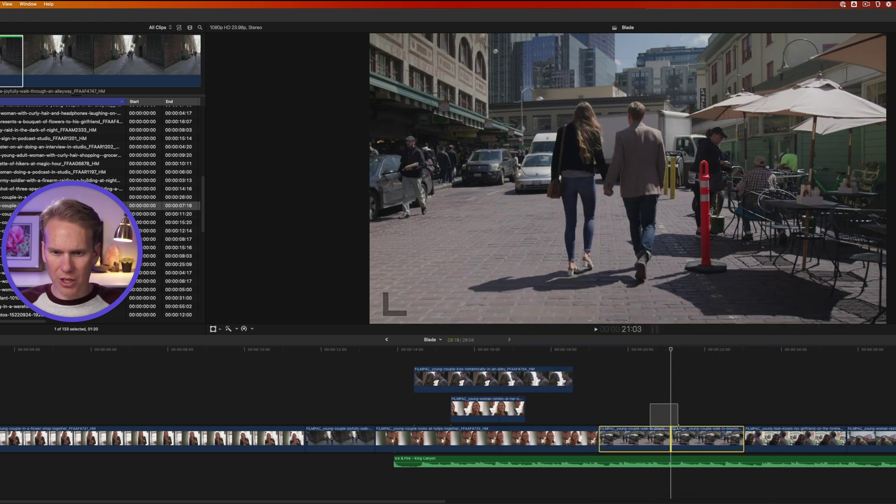
left_click(672, 439)
Step: Rejoin the two halves of the walk clip with Trim > Join Clips
left_click(89, 5)
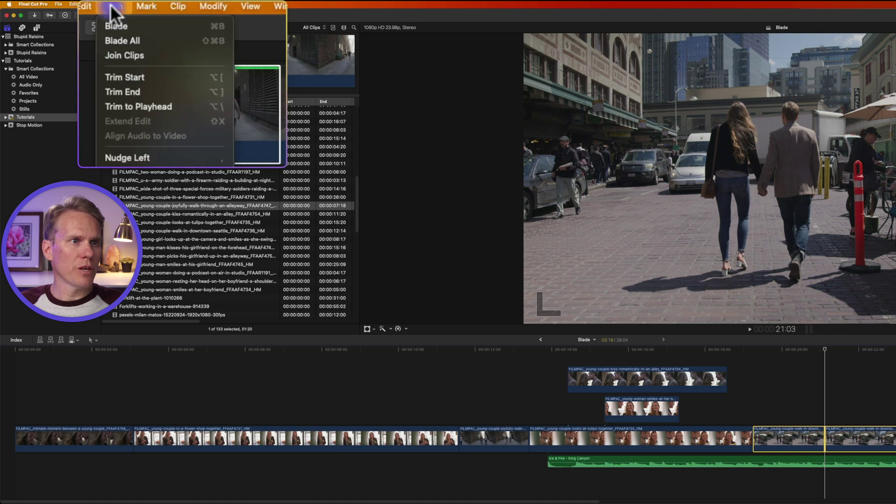
left_click(119, 30)
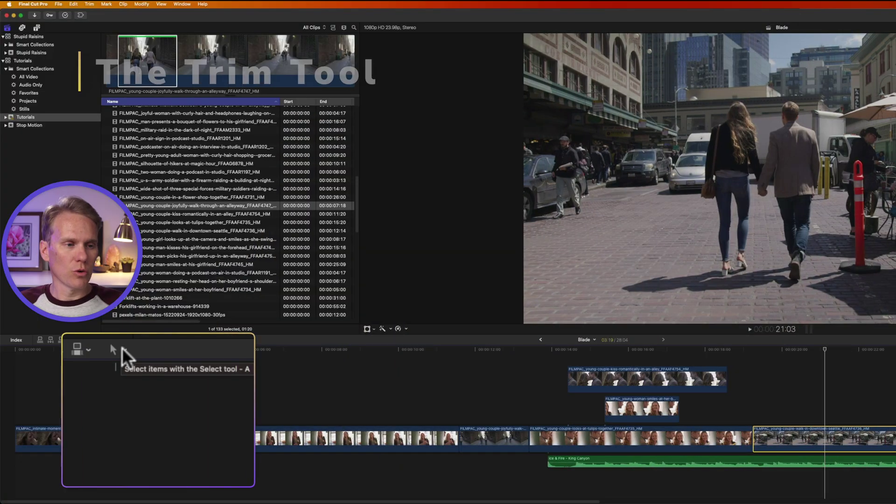
Step: Roll the walk clip's end edit 17 frames earlier with the Trim tool, then open Editing preferences
left_click(123, 350)
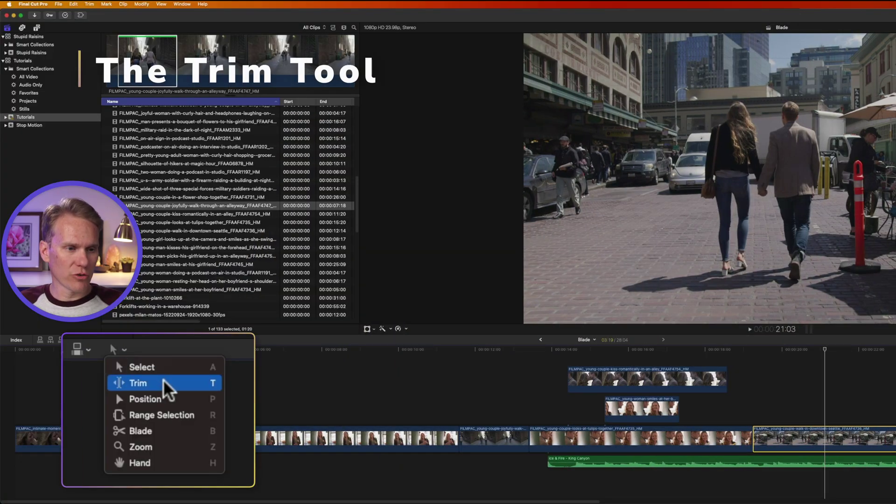
left_click(767, 387)
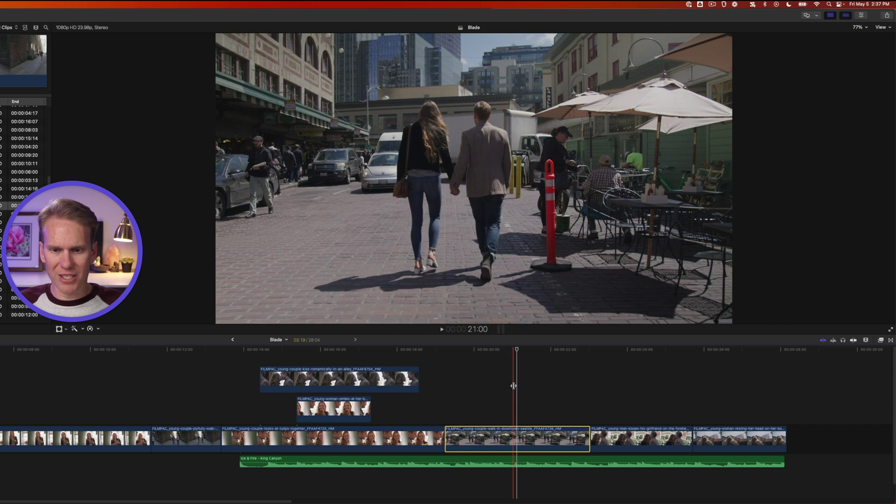
key("t")
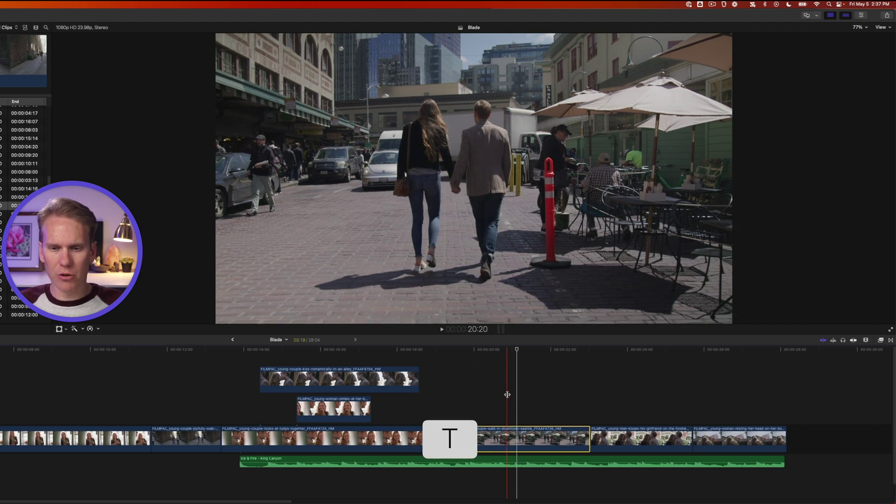
left_click(589, 438)
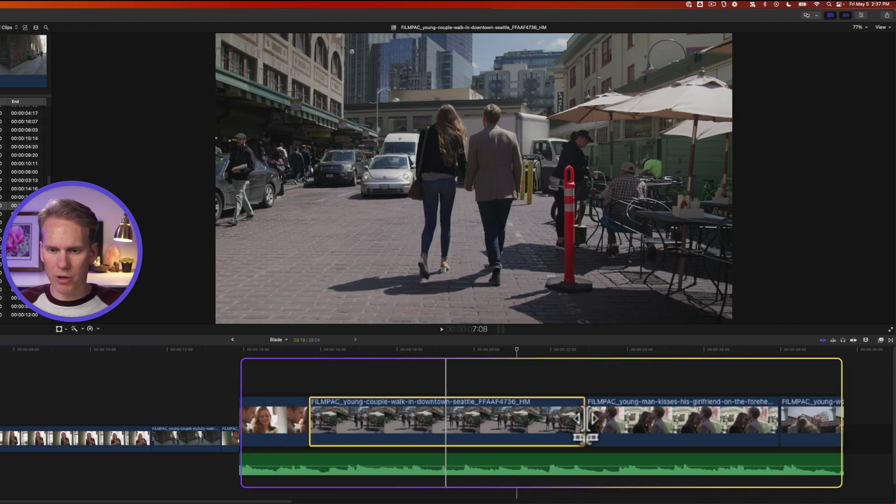
left_click_drag(585, 421, 548, 420)
key("super+comma")
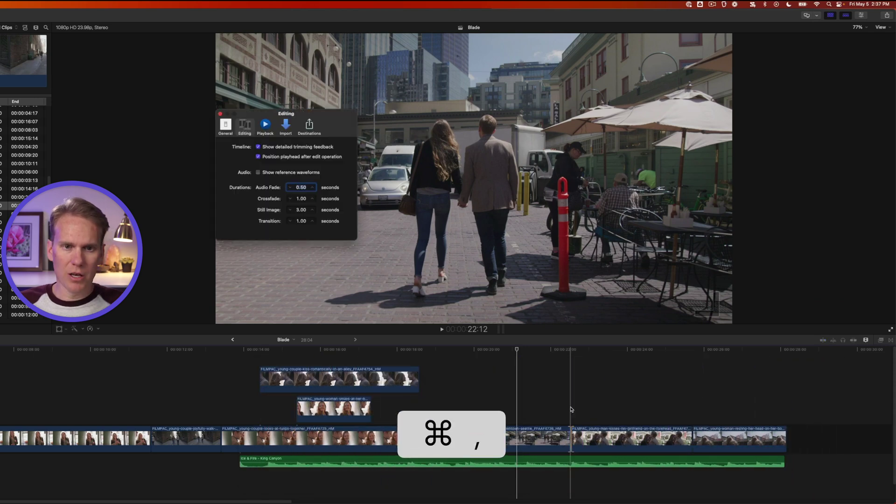
Step: Check Show detailed trimming feedback in Editing preferences, then slip the downtown walk clip 4 frames
left_click(318, 149)
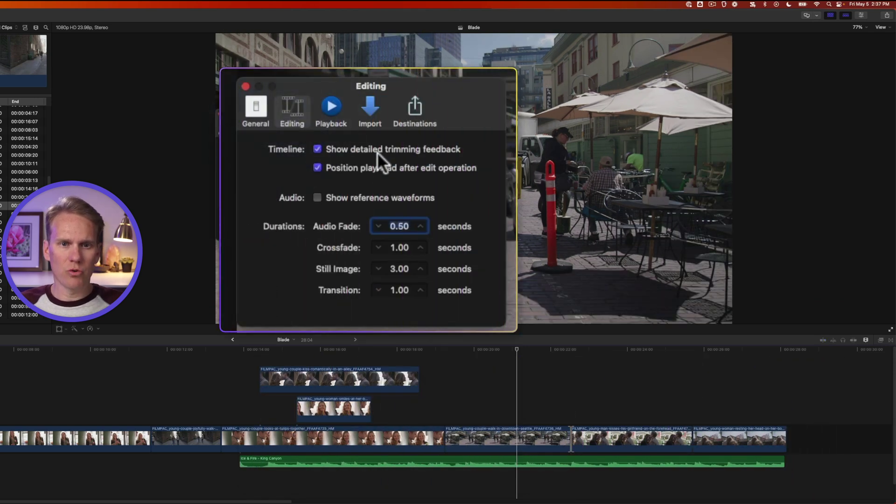
key("super+w")
left_click_drag(506, 439, 504, 438)
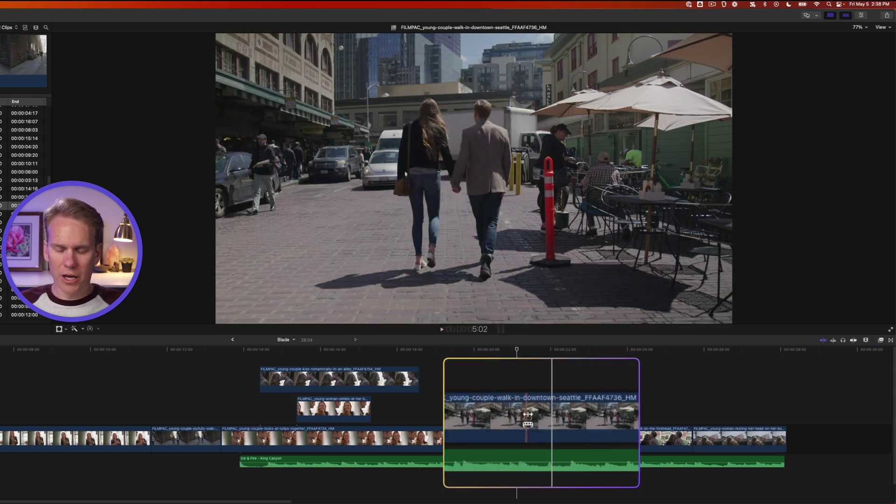
left_click_drag(504, 438, 454, 413)
Step: Nudge the slip one frame earlier and later, then ten frames earlier and later
key("slash")
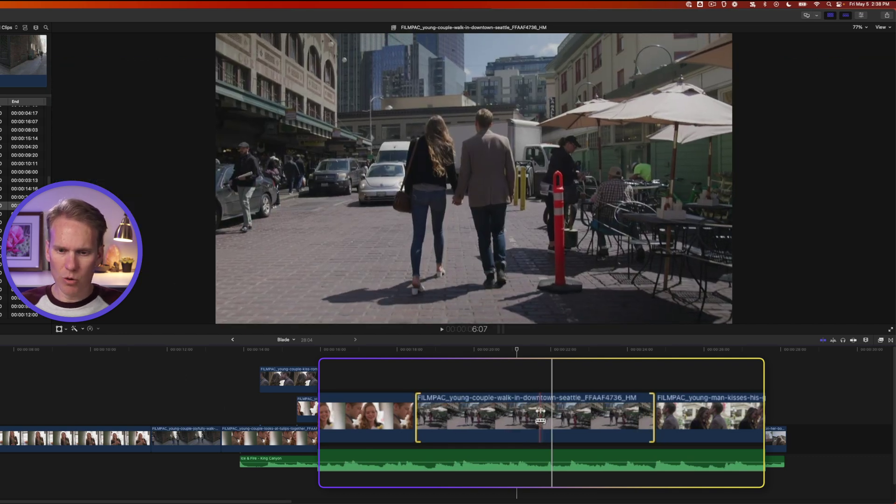
key("period")
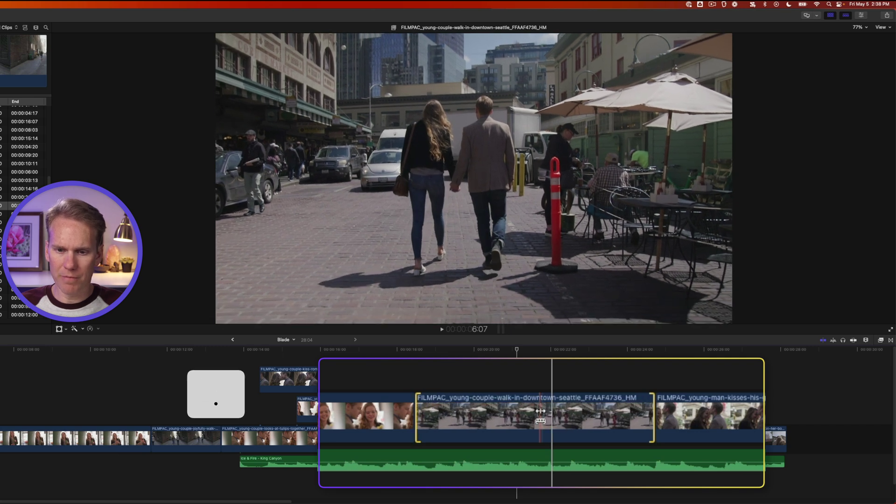
key("shift+comma")
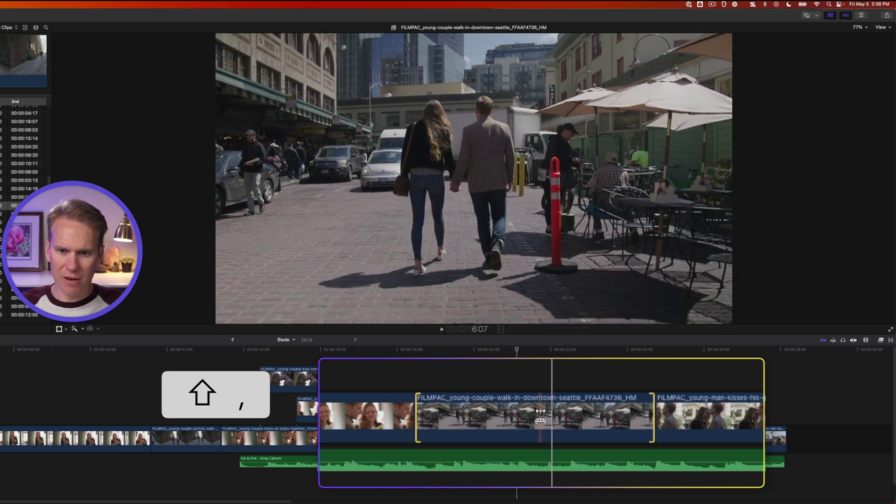
key("shift+period")
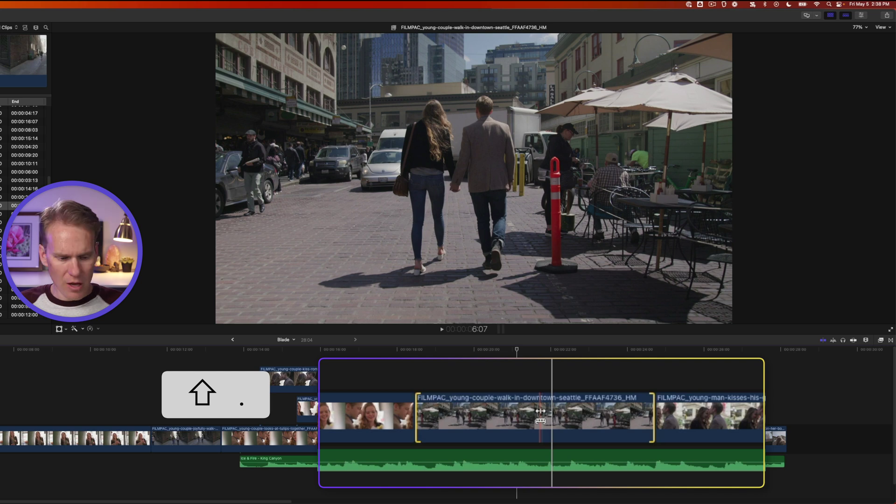
Step: Option-drag the Seattle clip left then right to slide it between its neighbours
key("alt")
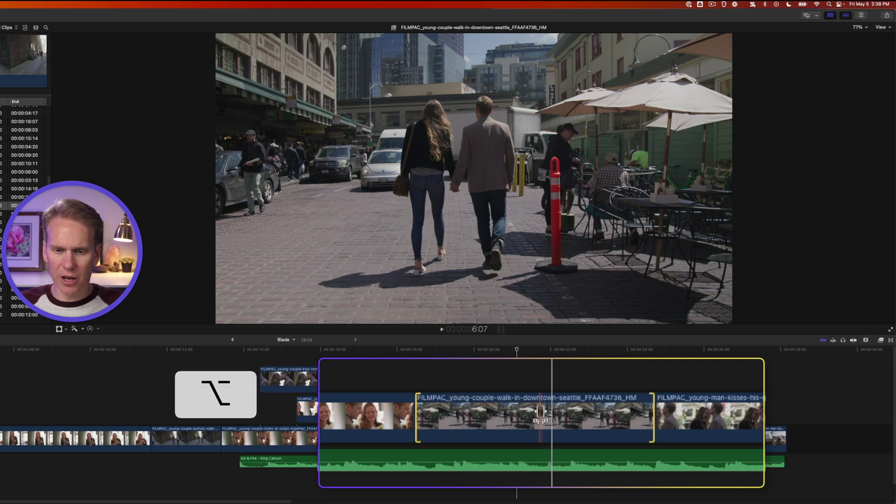
left_click(540, 412, "alt")
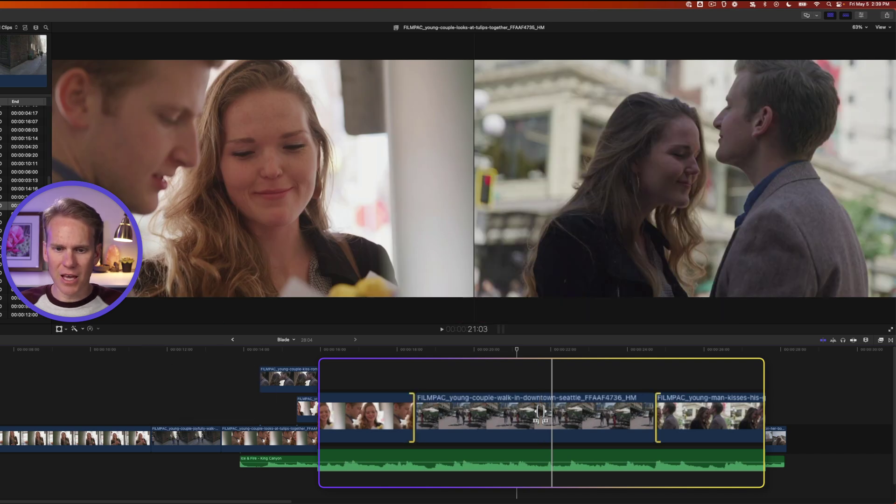
left_click_drag(539, 412, 560, 411)
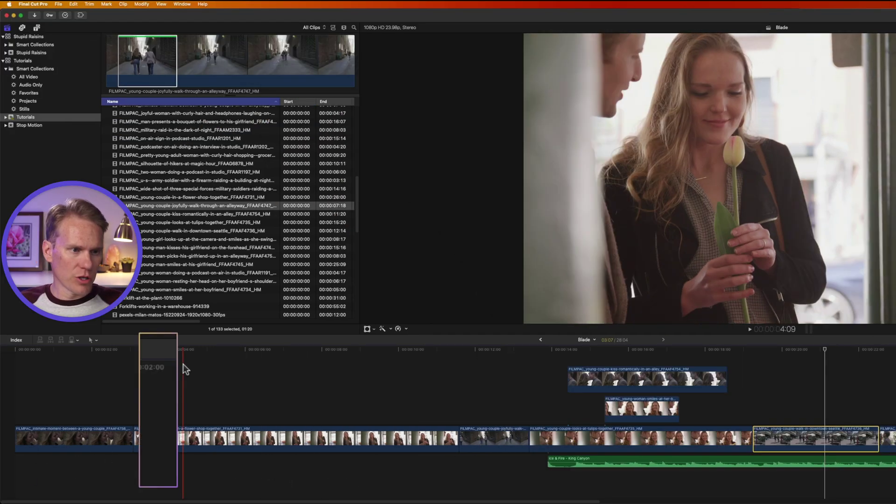
Step: Switch to the Position tool, move the Seattle clip two seconds earlier, then undo the move
left_click(119, 349)
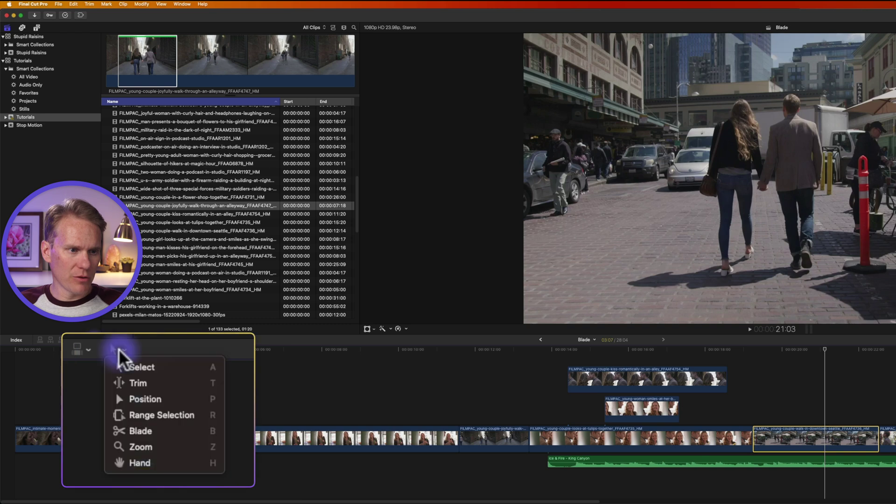
left_click(171, 398)
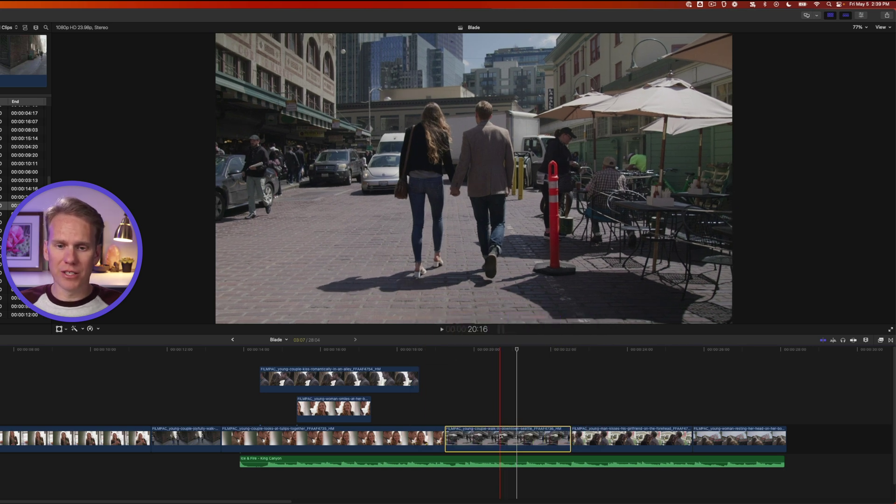
left_click_drag(501, 437, 422, 439)
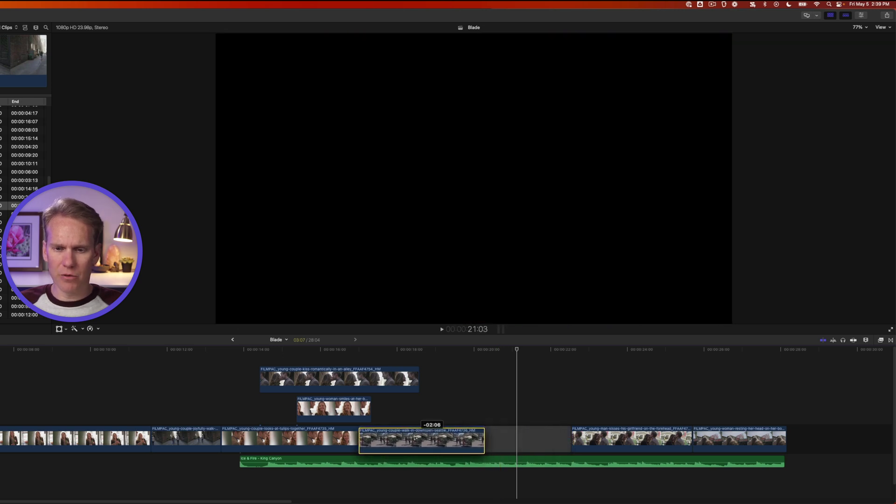
left_click_drag(415, 437, 420, 439)
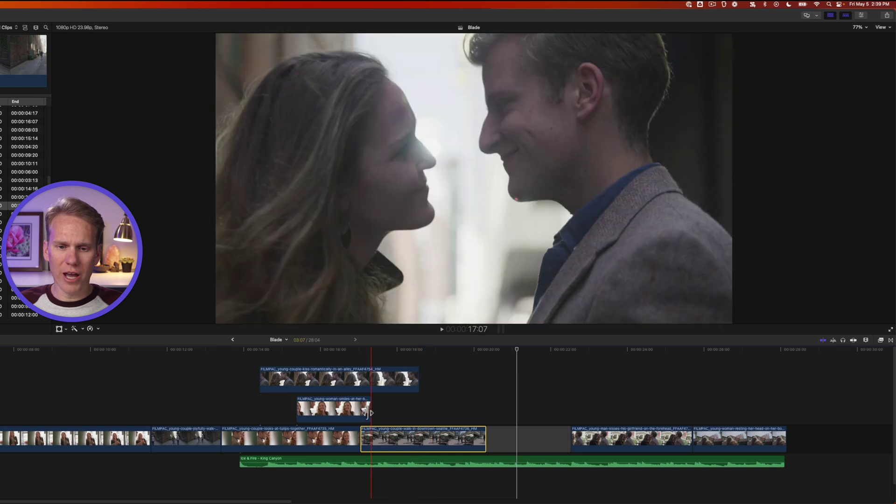
key("super+z")
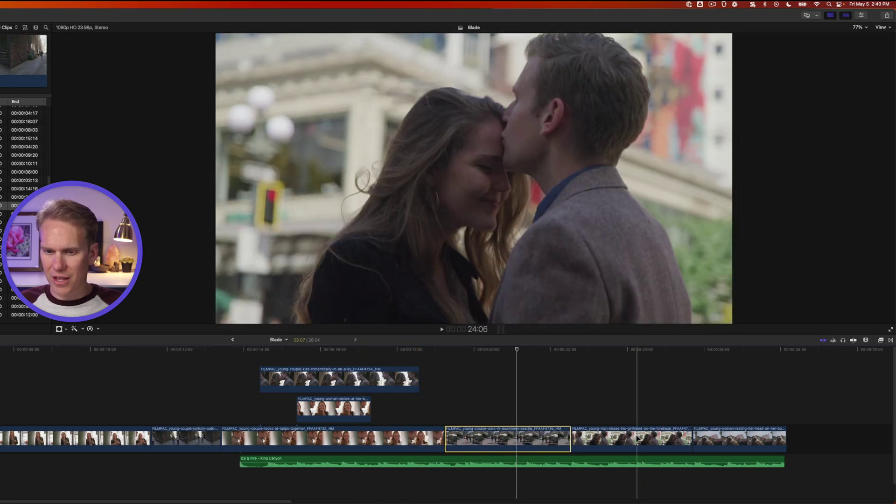
Step: Move the man-kisses clip later, zoom the timeline out, then undo the move
left_click_drag(643, 437, 829, 434)
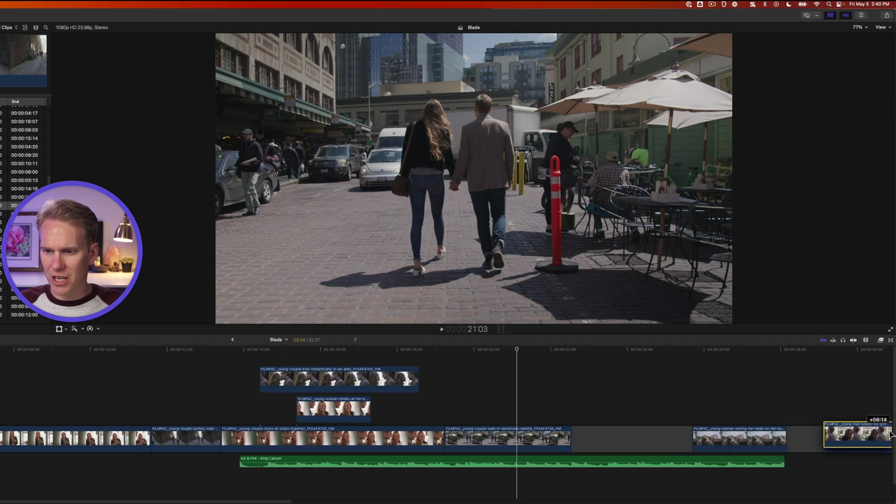
left_click_drag(891, 433, 536, 436)
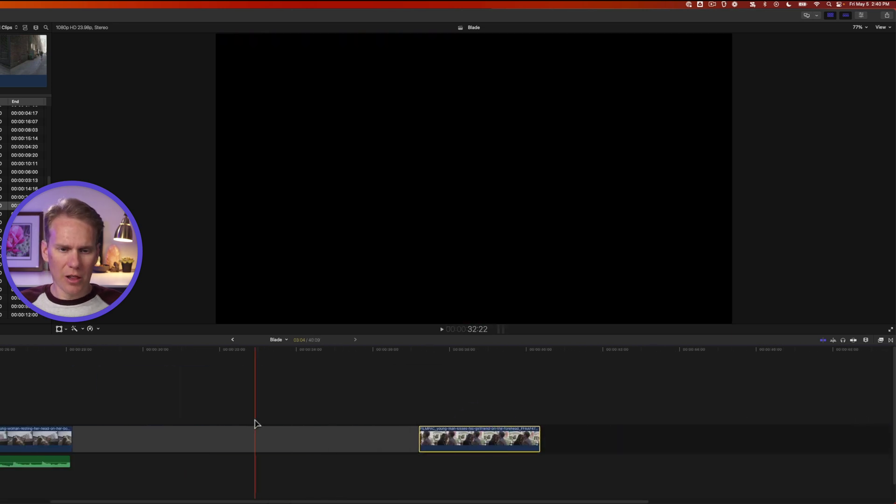
key("super+minus")
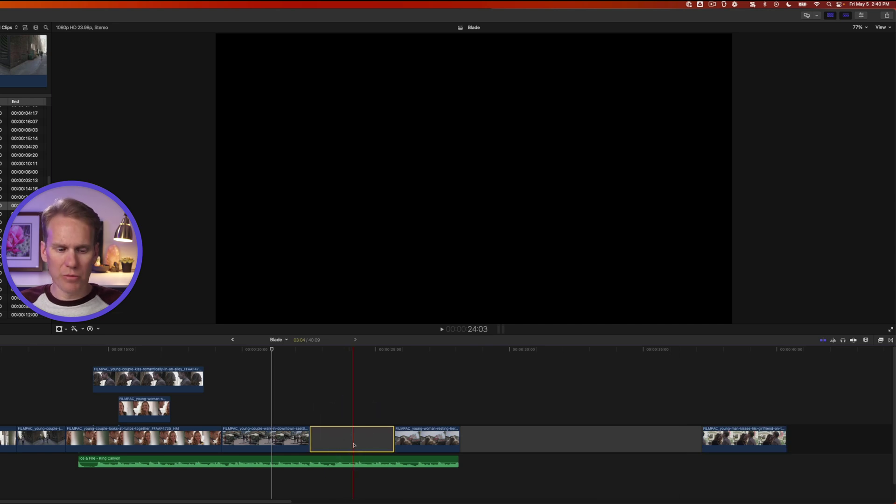
key("super+z")
Step: Drag the connected alley kiss clip down into the main storyline and play it back
left_click_drag(353, 445, 347, 412)
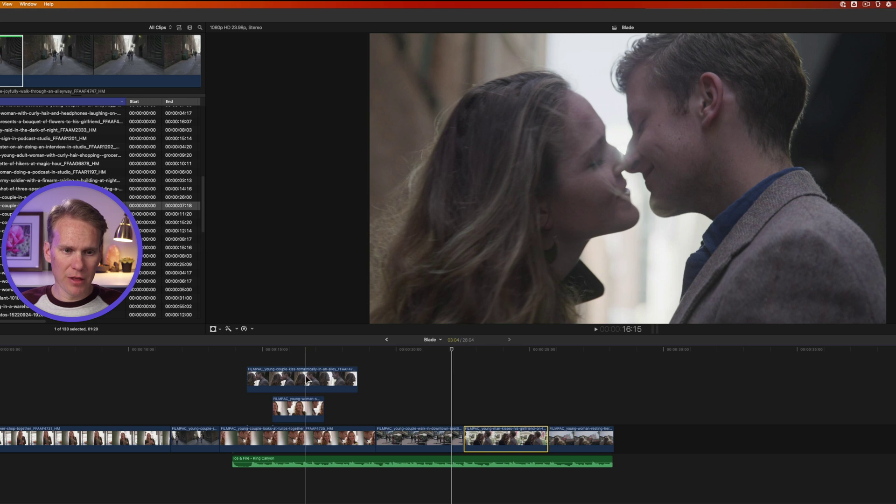
left_click_drag(305, 379, 385, 434)
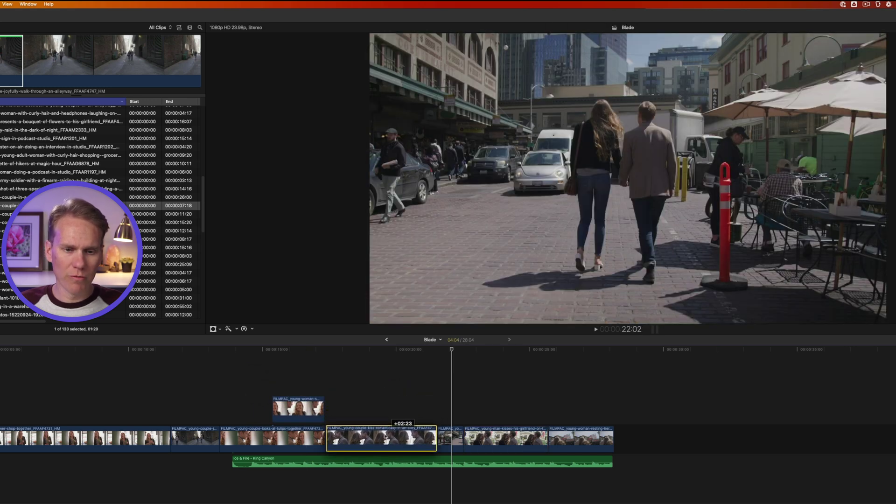
left_click_drag(386, 439, 385, 438)
key("/")
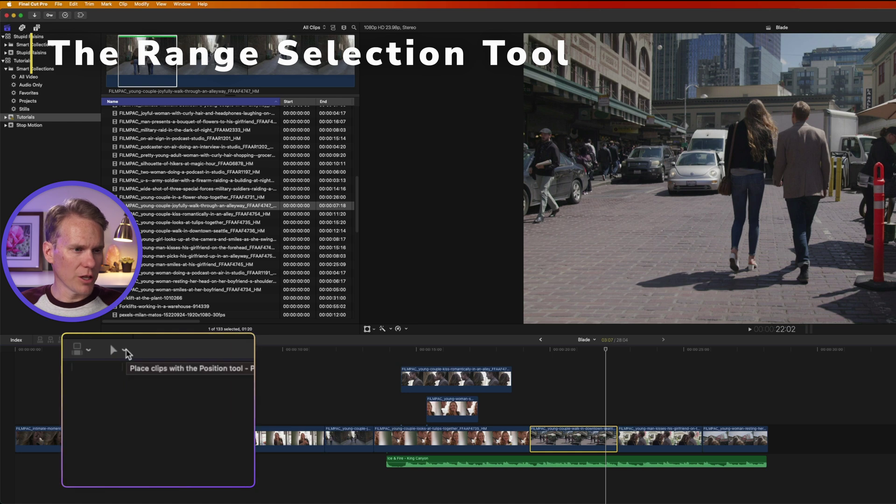
Step: Switch to Range Selection and mark a short range on the Seattle clip, refining its end point
left_click(97, 340)
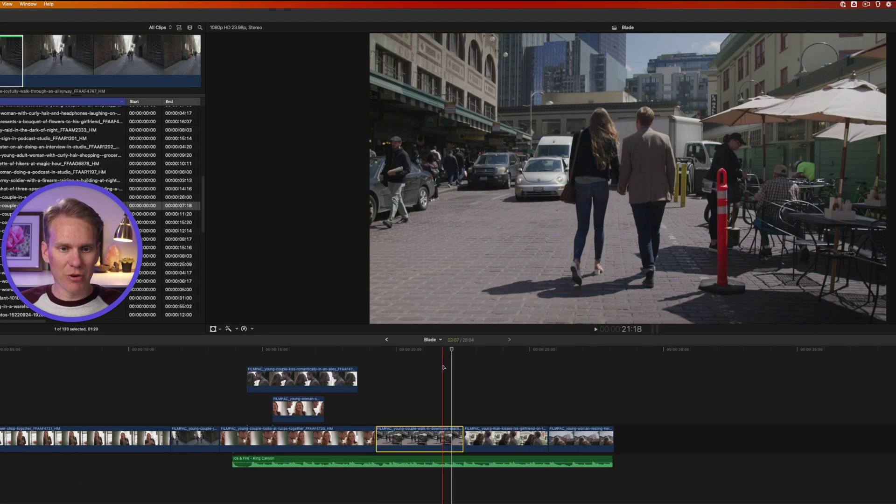
key("r")
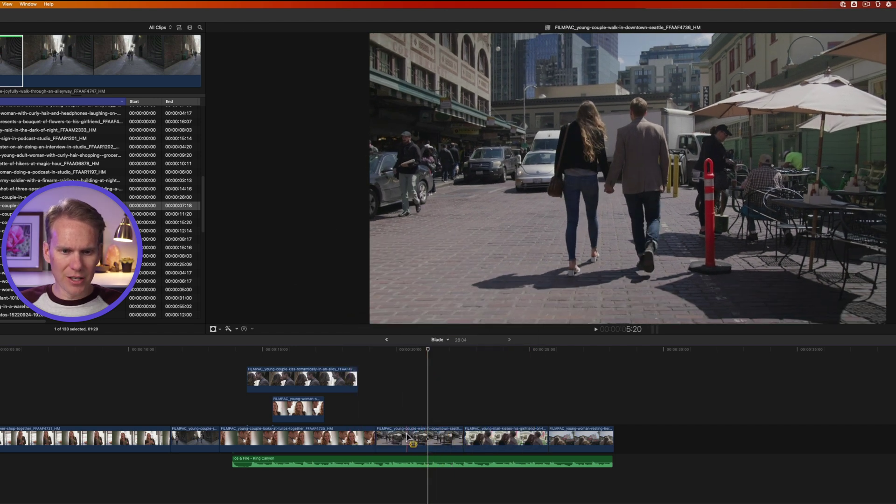
left_click_drag(426, 438, 513, 415)
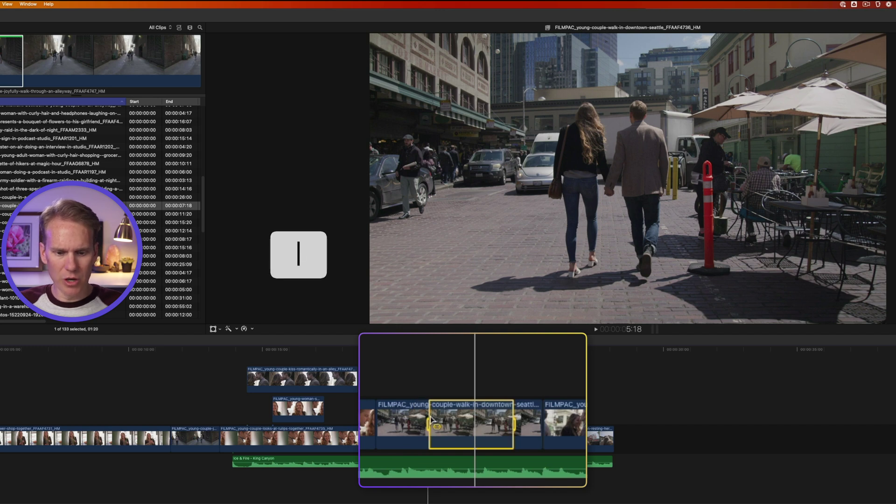
key("o")
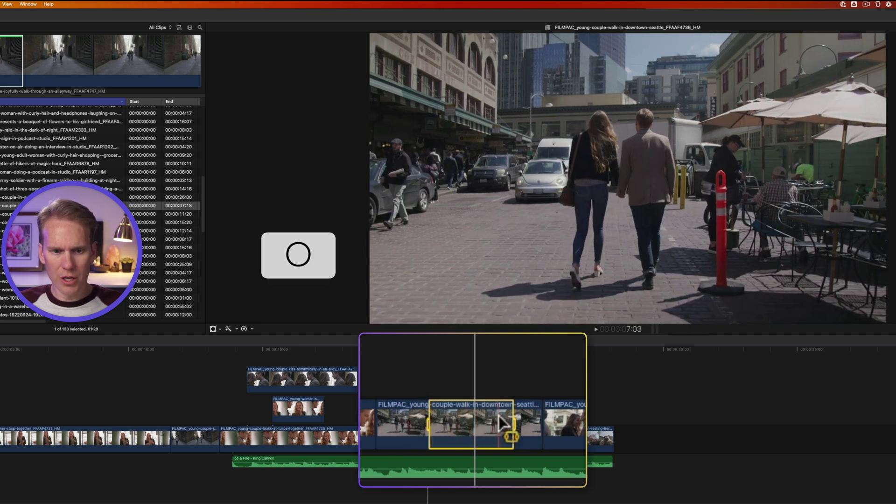
key("o")
key("b")
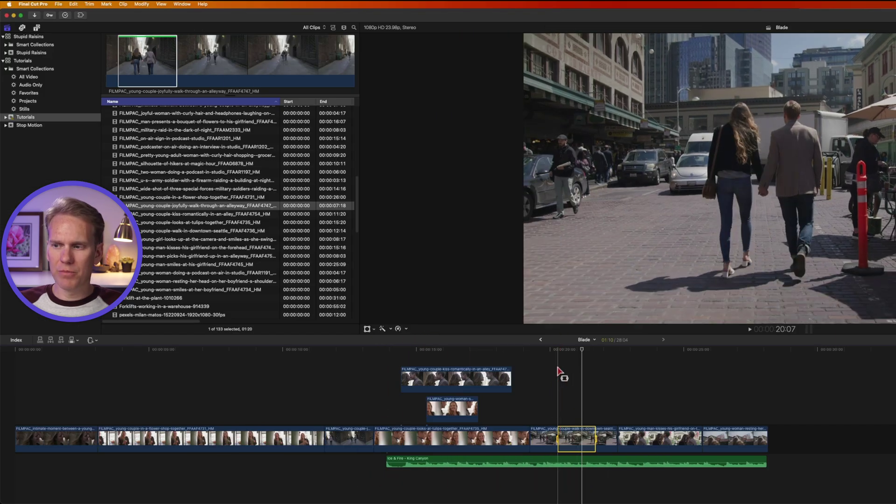
Step: Trim the clip down to the selected range with Trim Selection (Option-\)
left_click(90, 4)
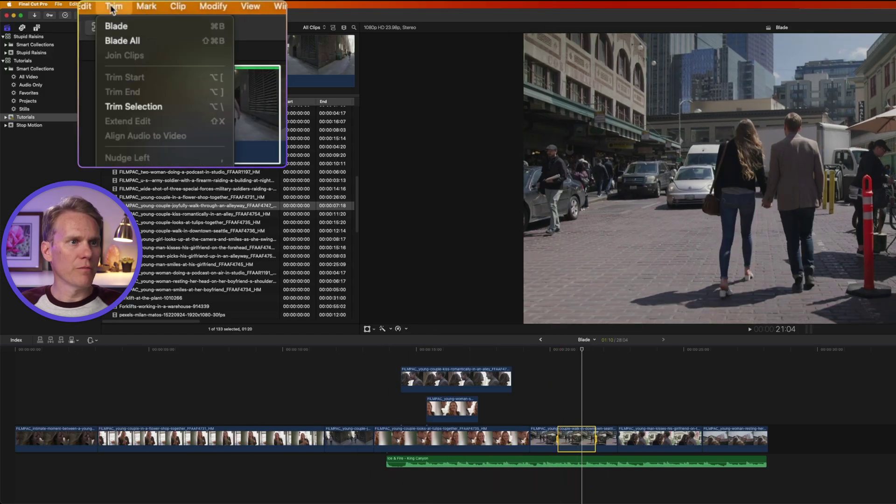
key("alt+backslash")
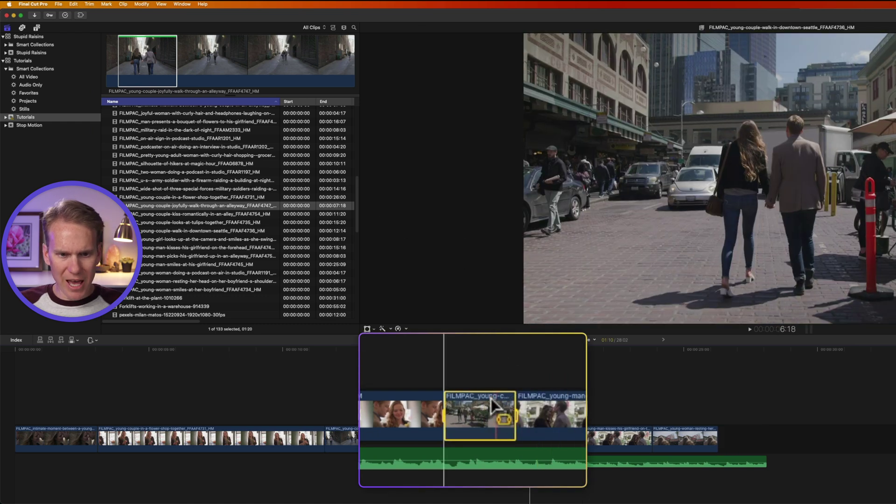
key("b")
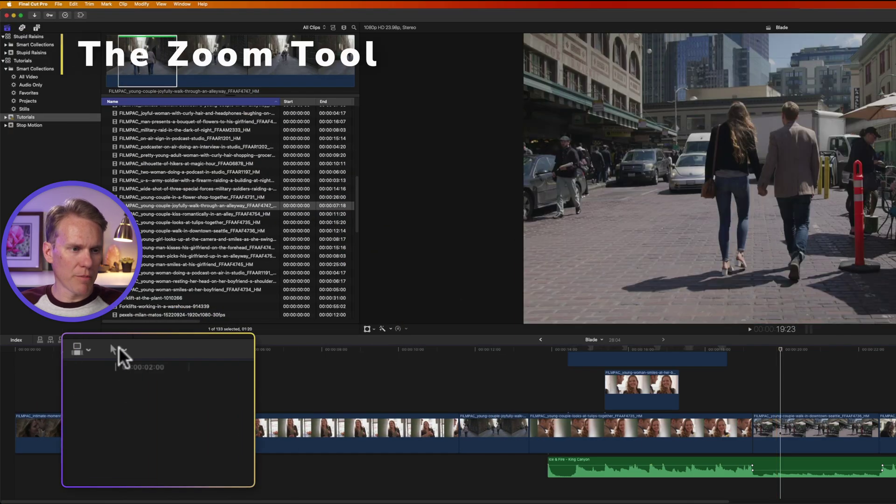
Step: Switch to the Zoom tool and zoom in step by step on the edit point to frame level
left_click(123, 349)
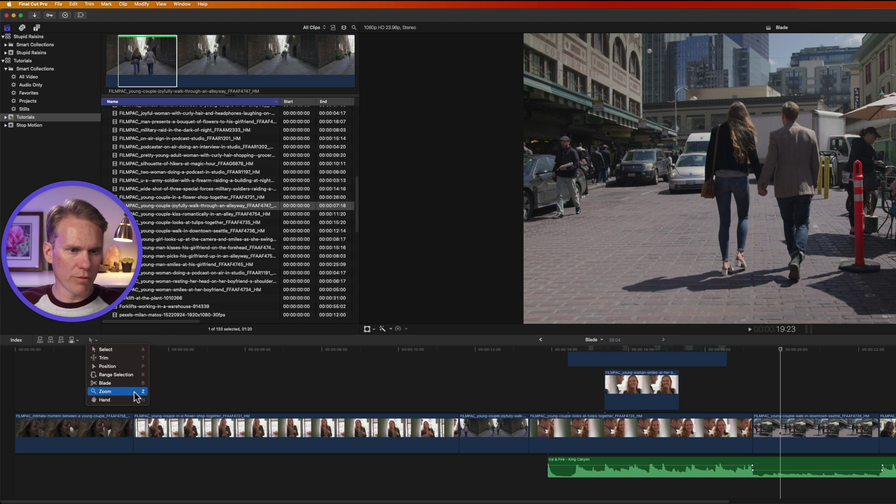
key("z")
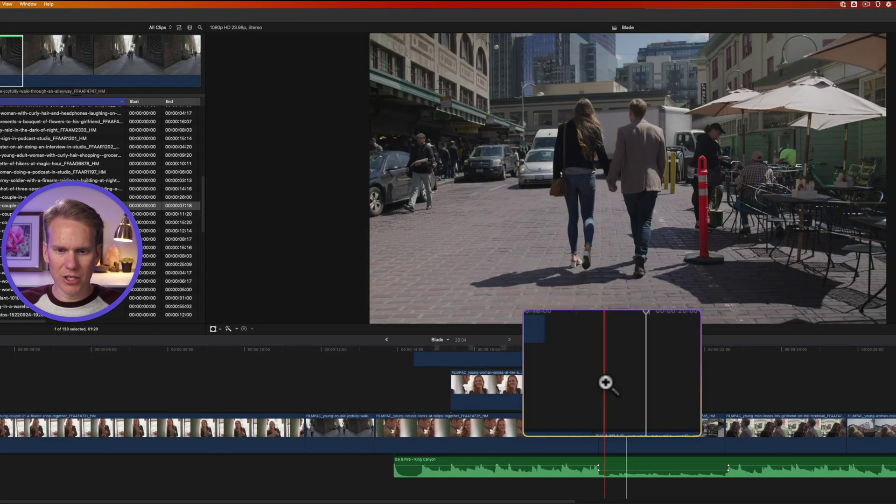
left_click(605, 385)
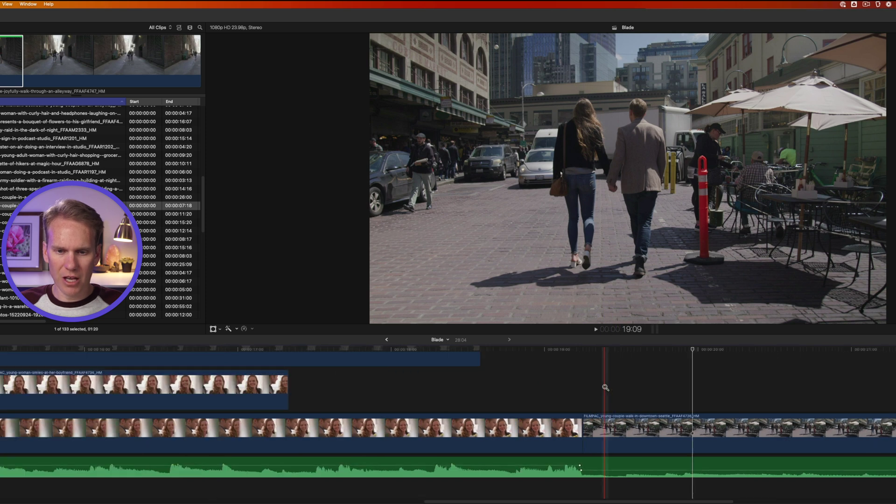
left_click(605, 387)
left_click(605, 387)
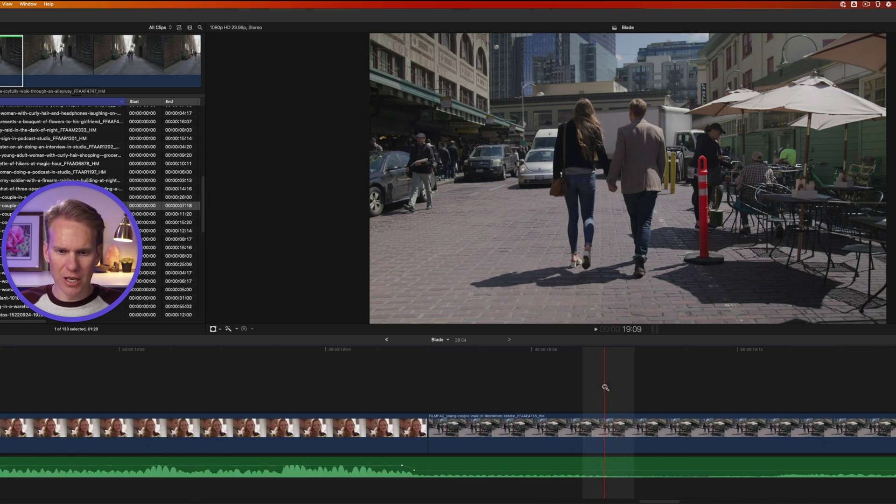
left_click(605, 387)
Step: Zoom back out, marquee-zoom a region, then fit the whole project with Shift+Z
key("alt")
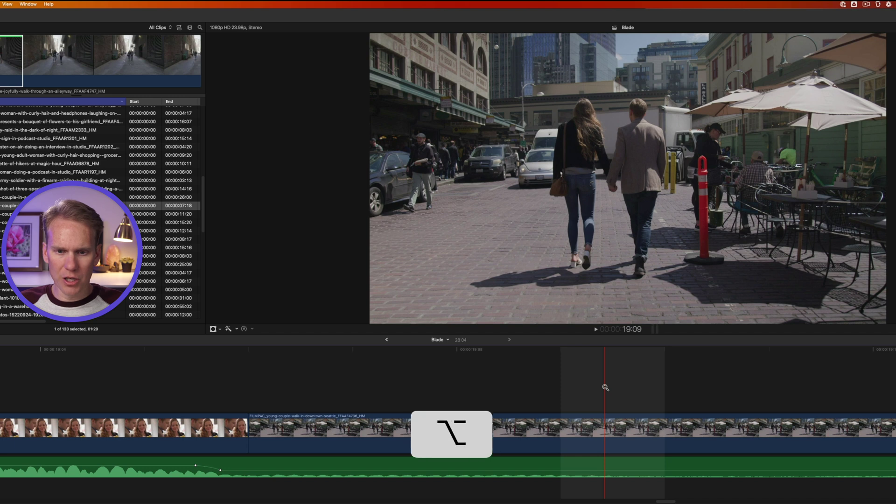
left_click(605, 388, "alt")
left_click(606, 388, "alt")
left_click(605, 388, "alt")
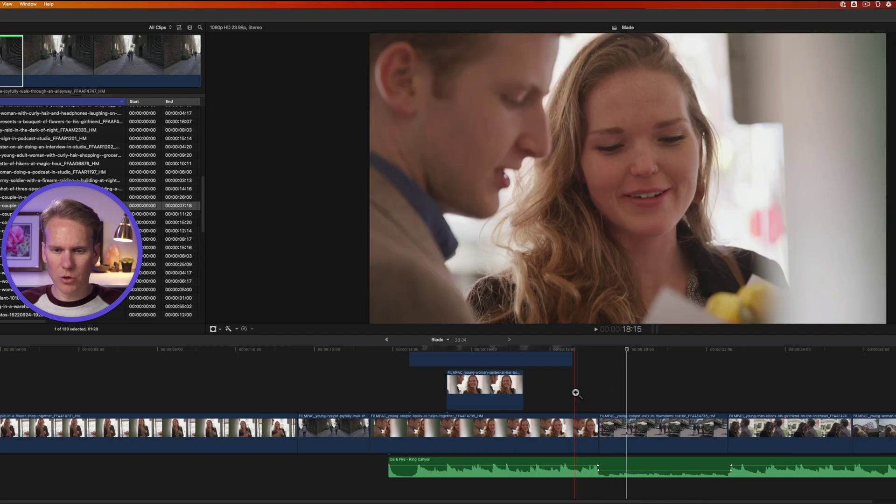
left_click_drag(574, 391, 750, 488)
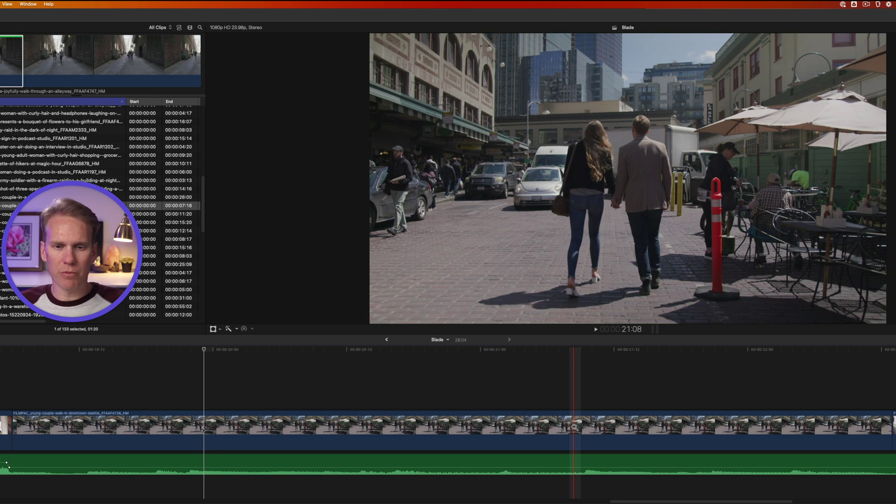
key("shift+z")
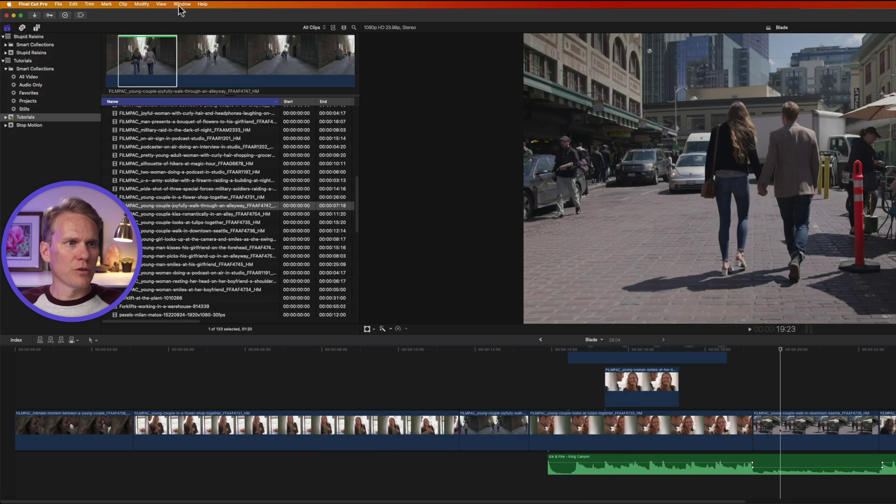
left_click(161, 4)
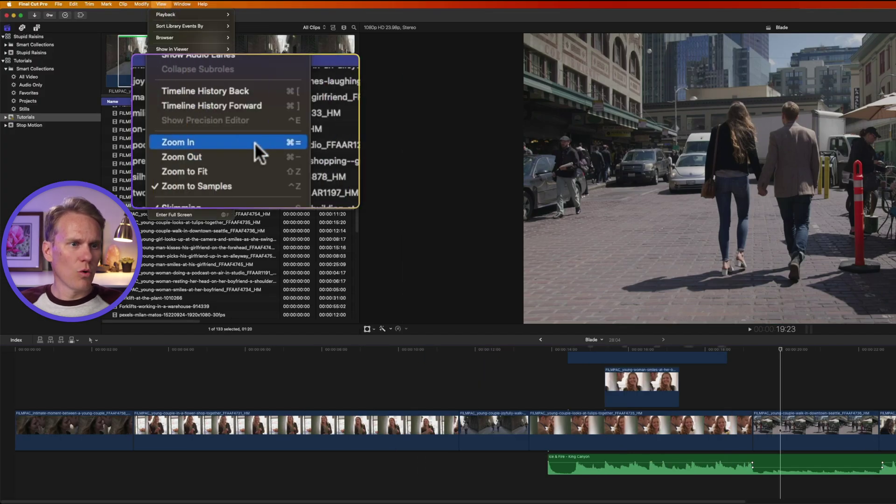
left_click(256, 156)
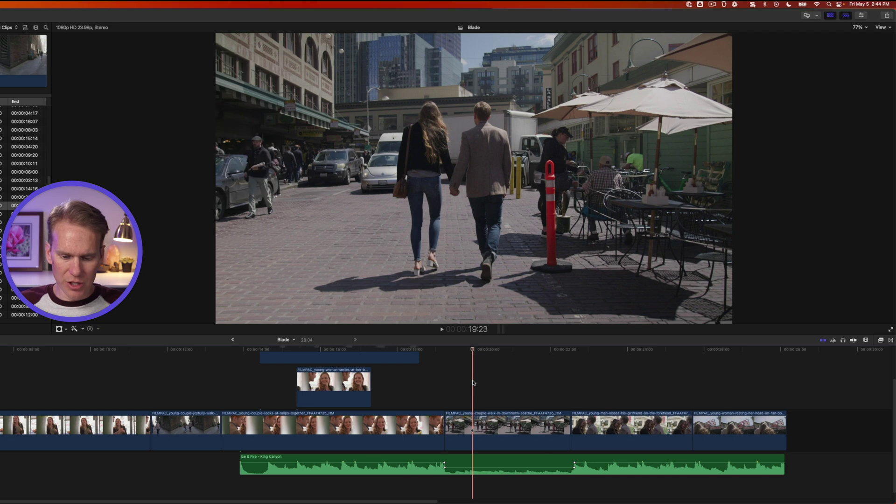
key("super+equal")
key("super+equal")
key("super+equal")
key("super+equal")
key("super+equal")
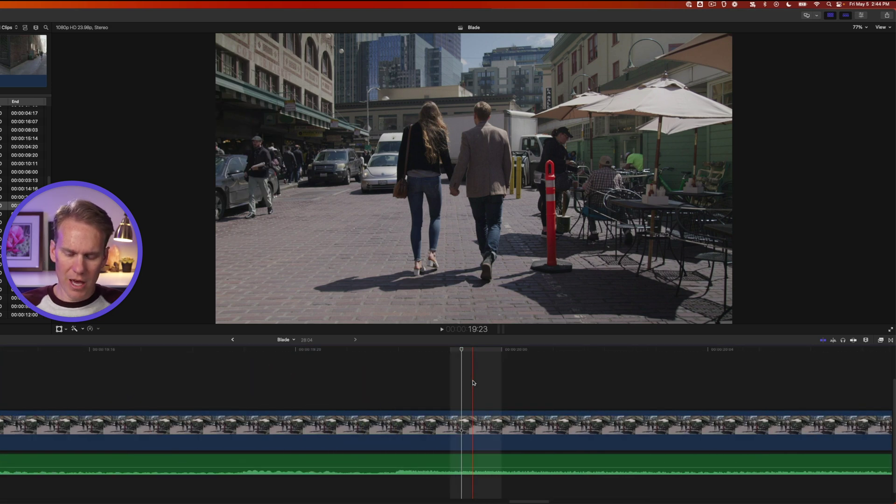
key("super+minus")
key("super+minus")
key("super+minus")
key("super+minus")
key("super+minus")
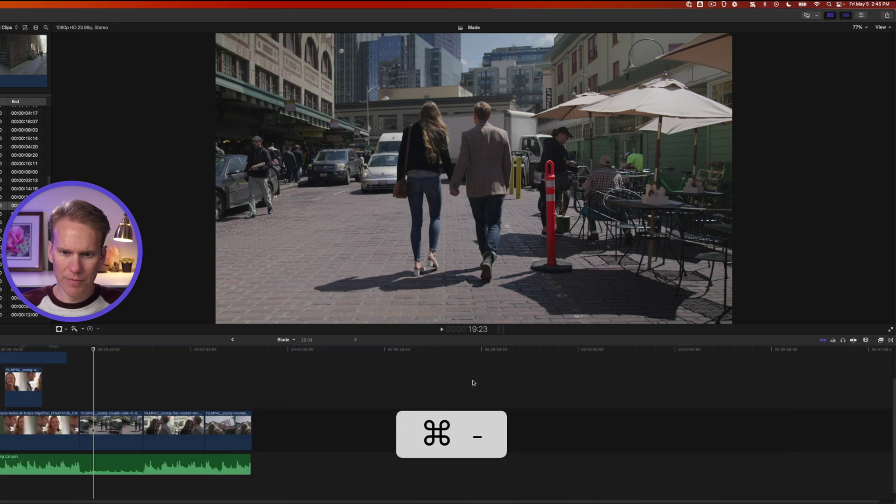
scroll(660, 354, "up", 3)
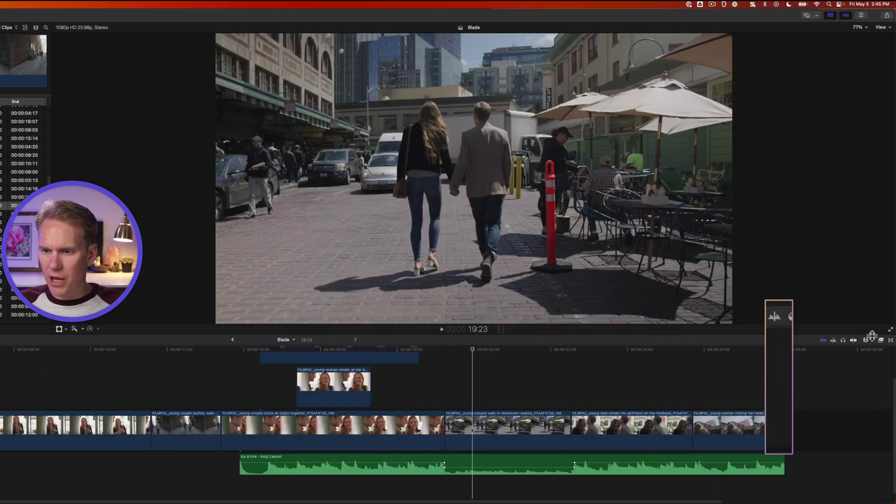
left_click(866, 340)
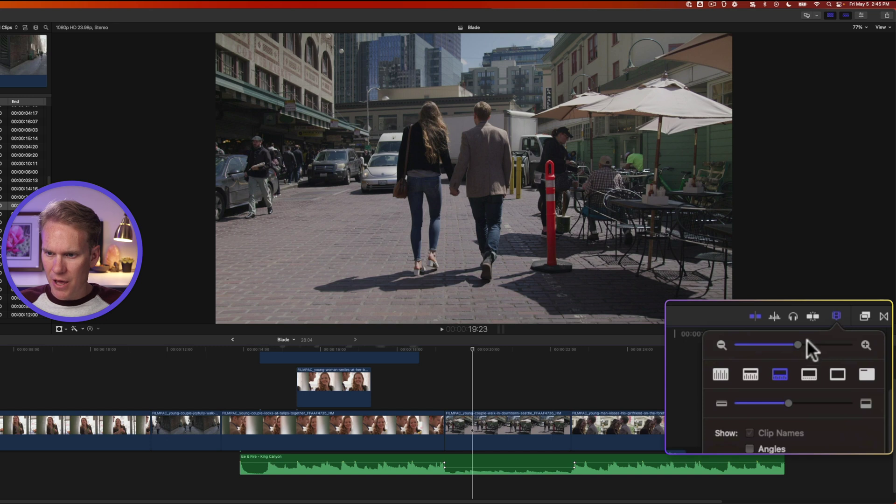
left_click_drag(799, 343, 833, 344)
left_click(603, 391)
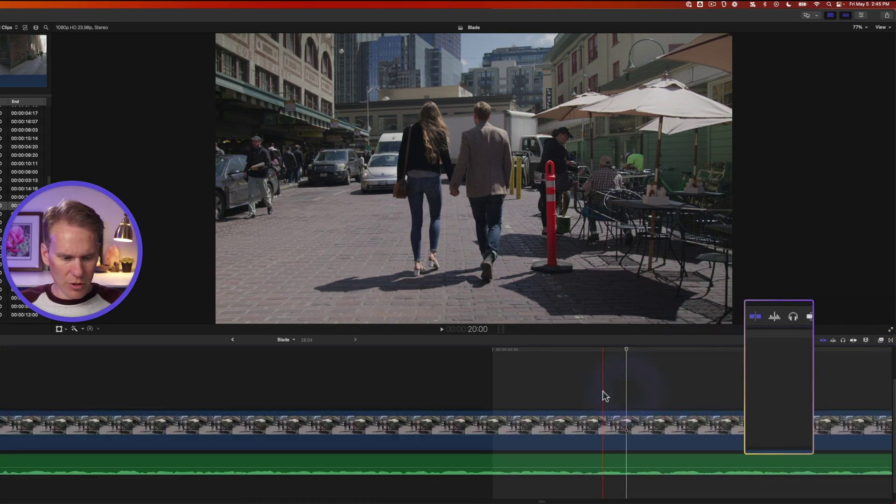
key("shift+z")
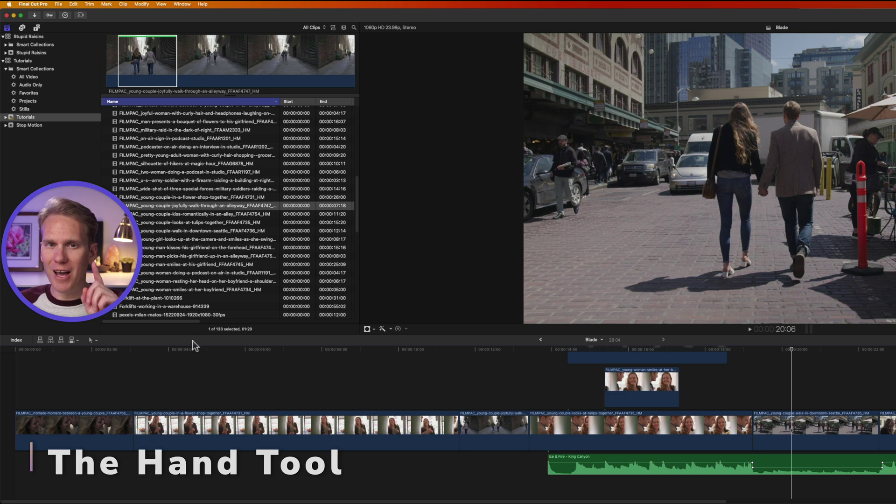
Step: Choose the Hand tool and marquee-zoom into a stretch of the timeline
left_click(119, 349)
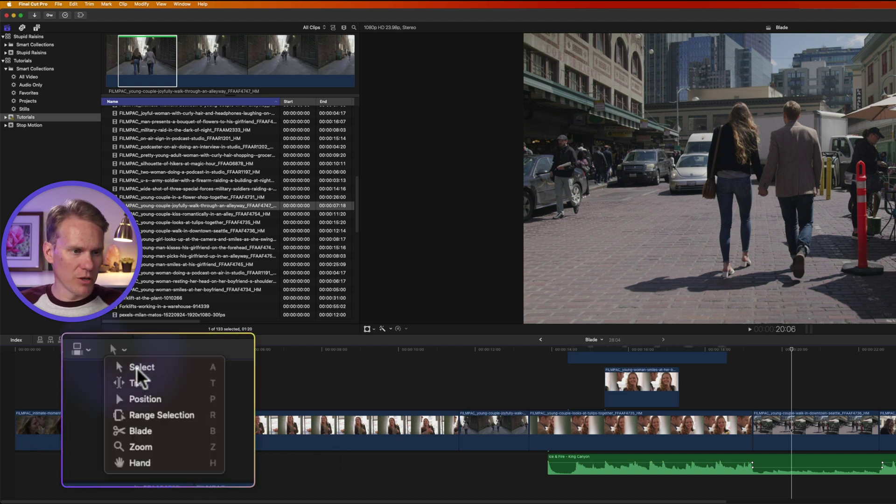
left_click(161, 461)
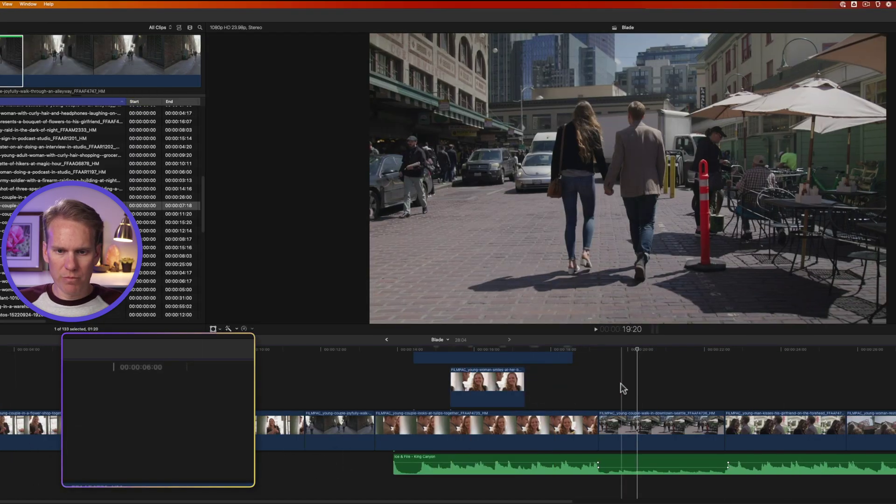
key("h")
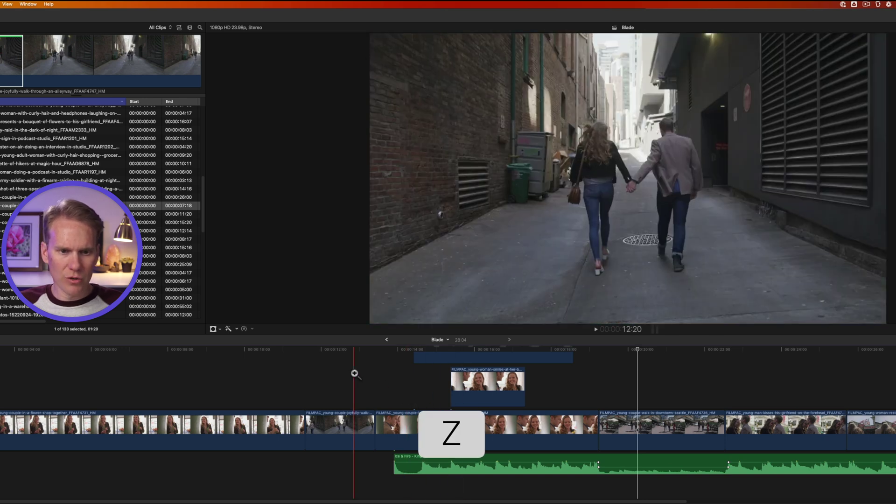
left_click_drag(346, 368, 624, 486)
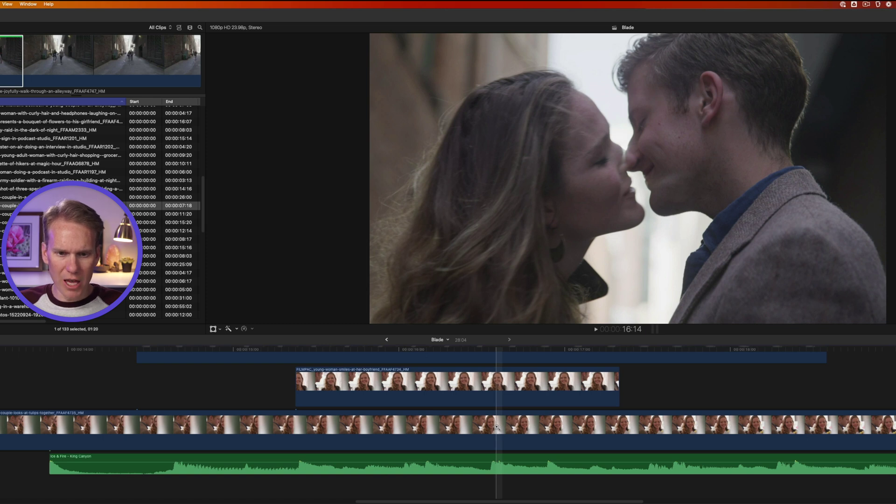
Step: Pan the timeline toward later clips and back to earlier ones
key("h")
left_click_drag(696, 396, 324, 387)
left_click_drag(633, 379, 502, 384)
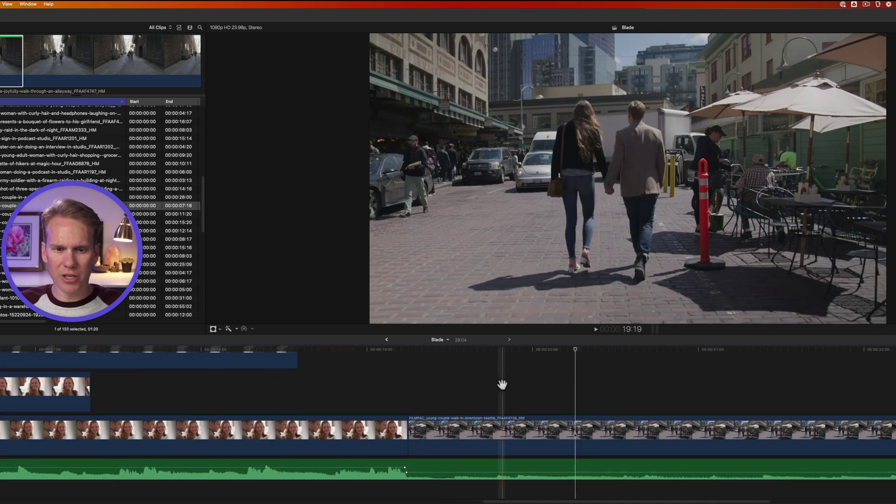
left_click_drag(302, 398, 106, 392)
left_click_drag(499, 383, 444, 390)
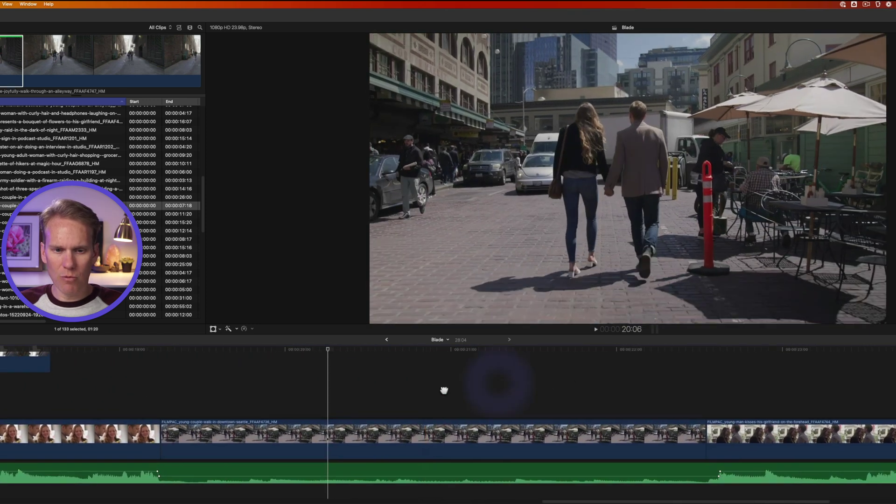
left_click_drag(281, 392, 710, 392)
left_click_drag(468, 433, 679, 406)
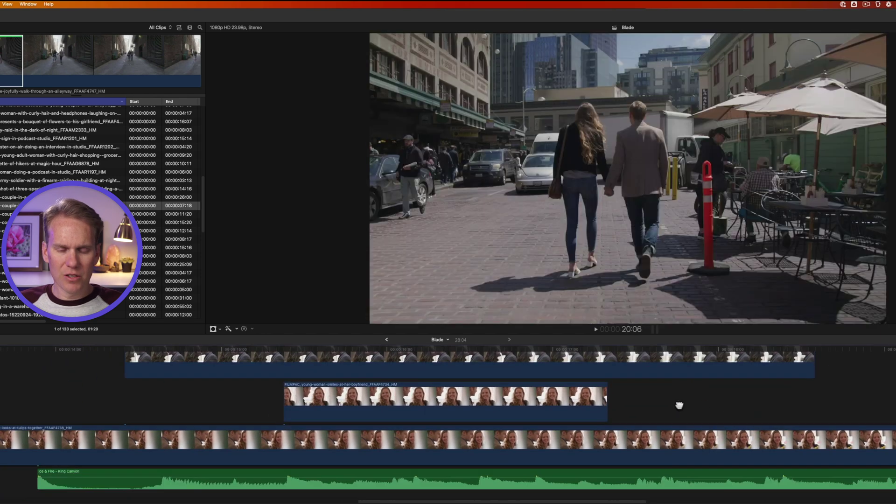
Step: Switch to the Zoom tool and scroll the timeline to the smiling-woman connected clip
key("z")
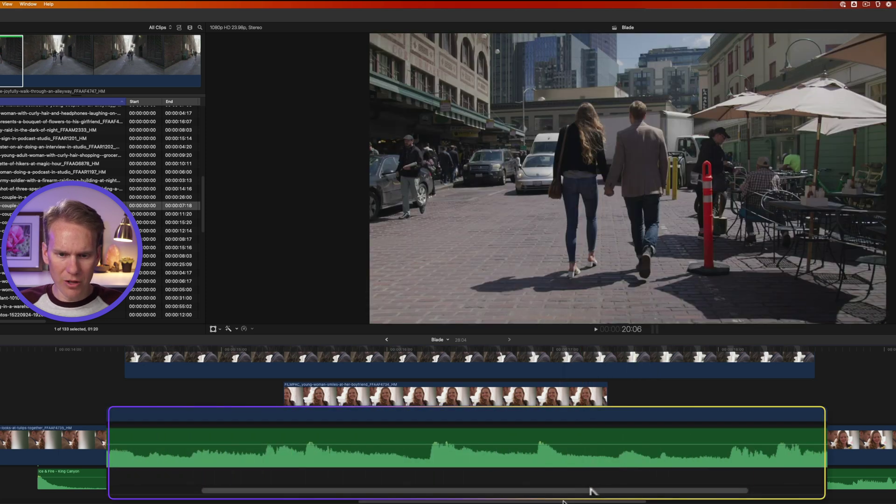
left_click_drag(564, 502, 595, 500)
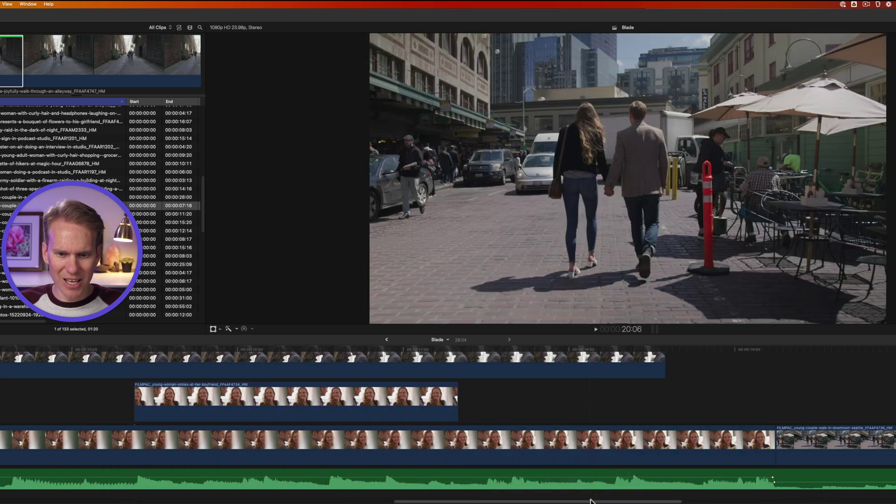
left_click_drag(590, 501, 560, 500)
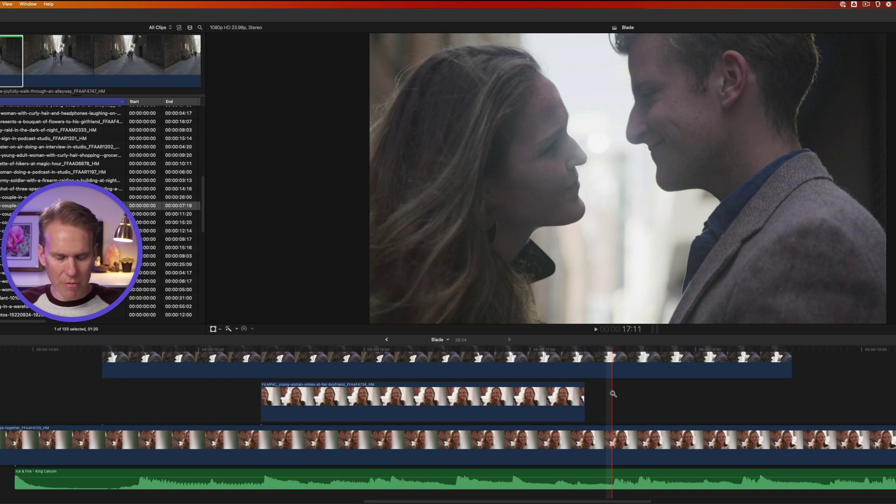
Step: Drag the tulips clip's end edit point shorter, then drag the smiling-woman clip's start edge right
left_click(536, 408)
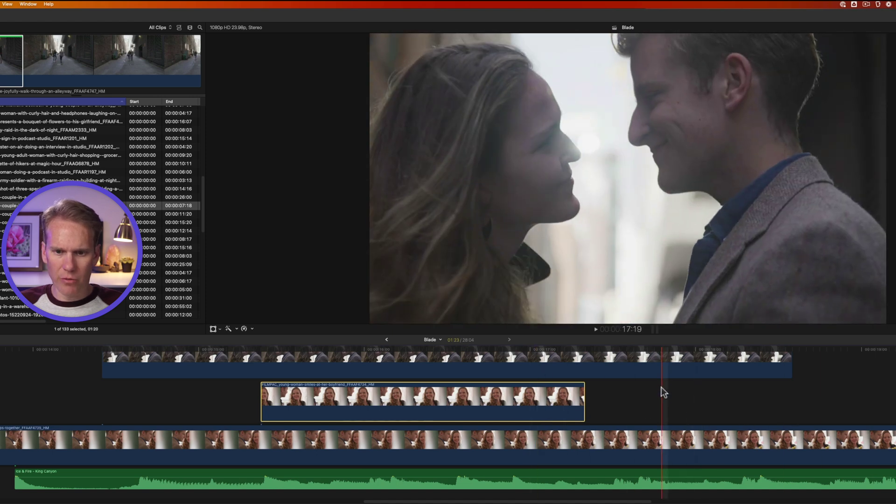
key("h")
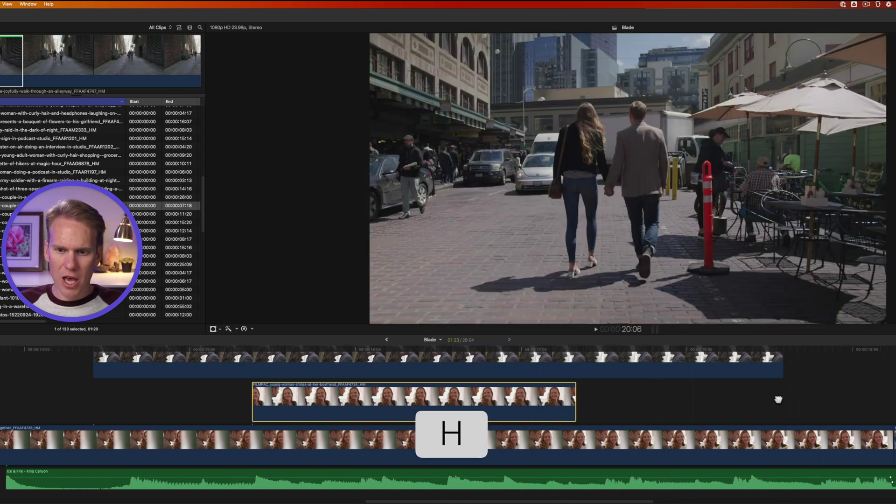
left_click_drag(780, 398, 401, 387)
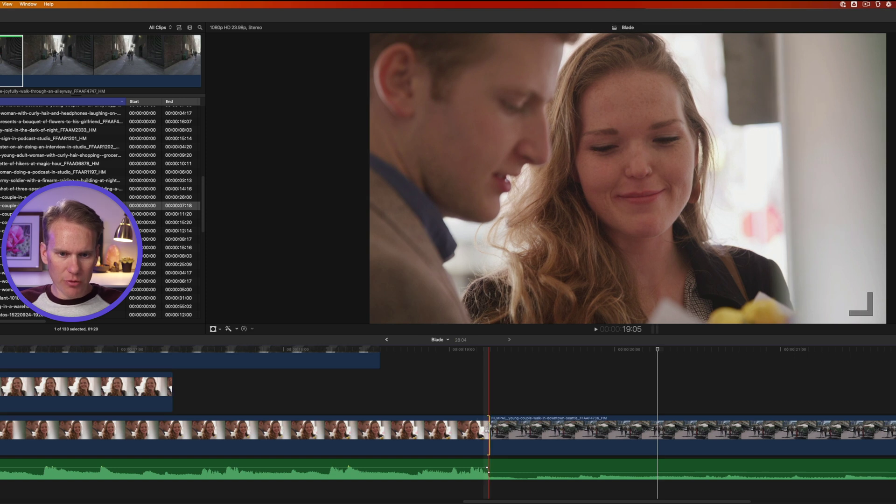
left_click_drag(488, 428, 712, 406)
key("h")
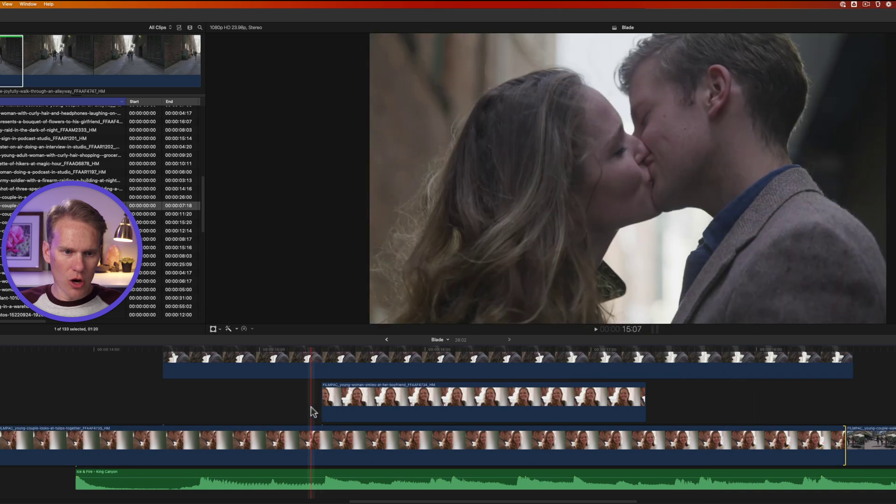
left_click_drag(321, 404, 475, 407)
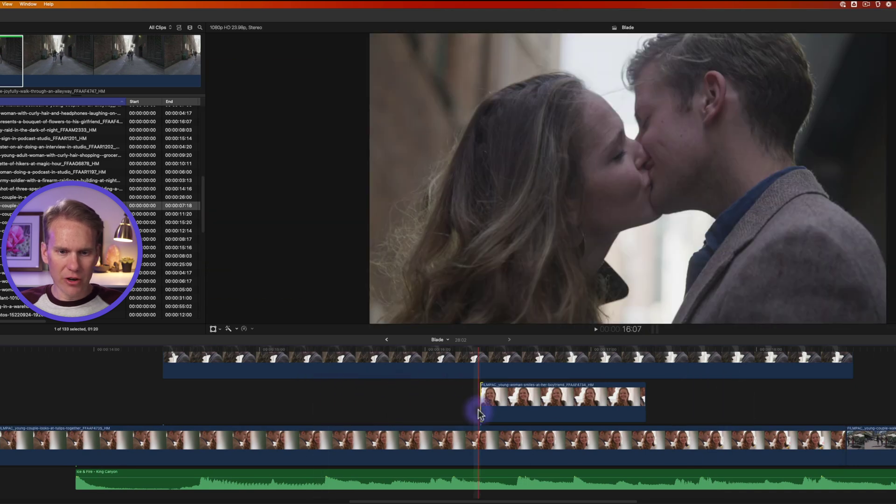